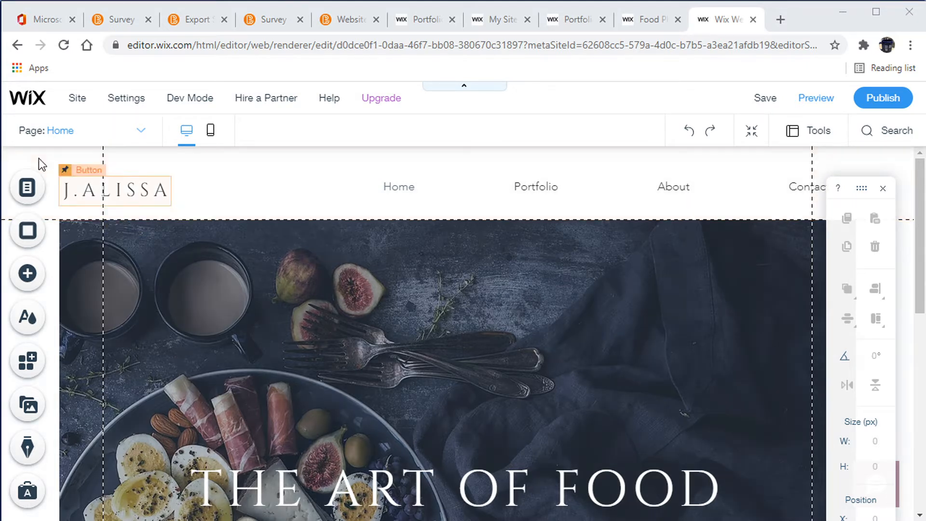
left_click(32, 191)
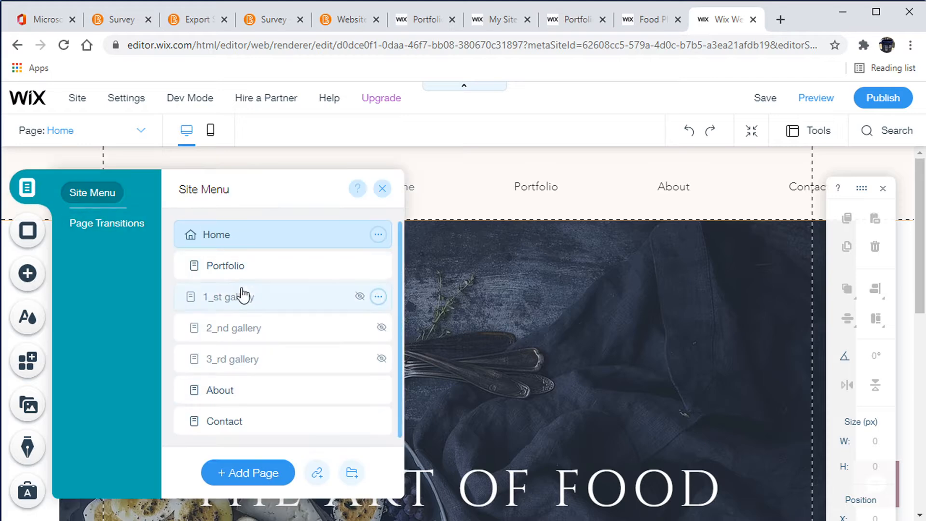
left_click(382, 188)
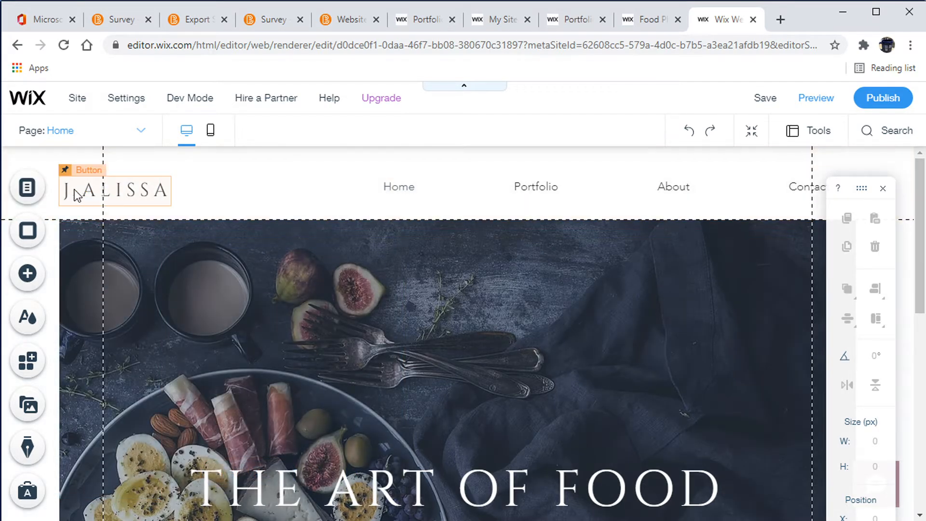
Step: Replace the text of the site-name button in the header with the site owner's title and surname in capitals
double_click(135, 197)
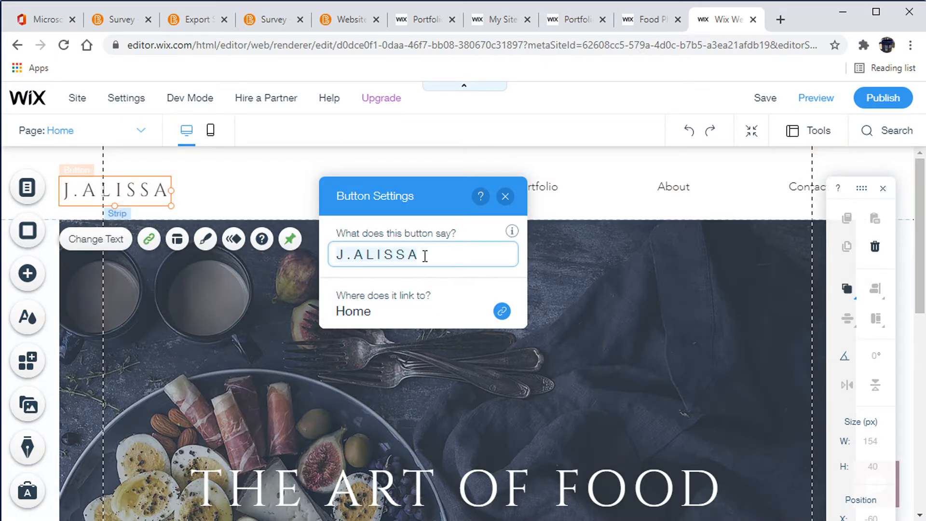
type("m")
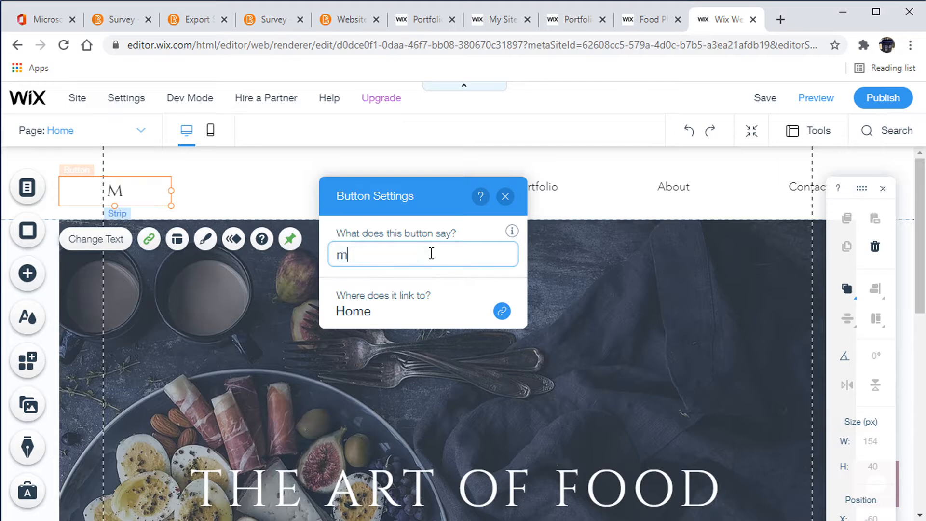
key("BackSpace")
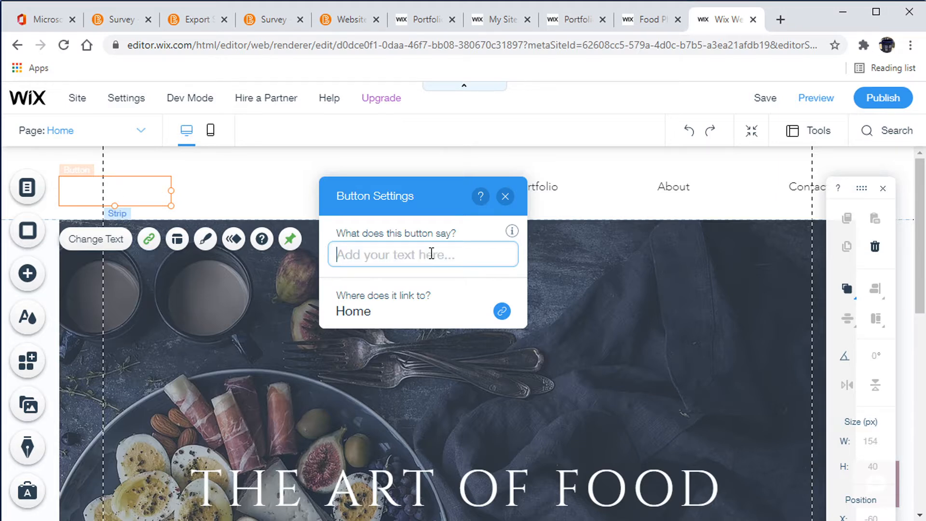
type("MR. ")
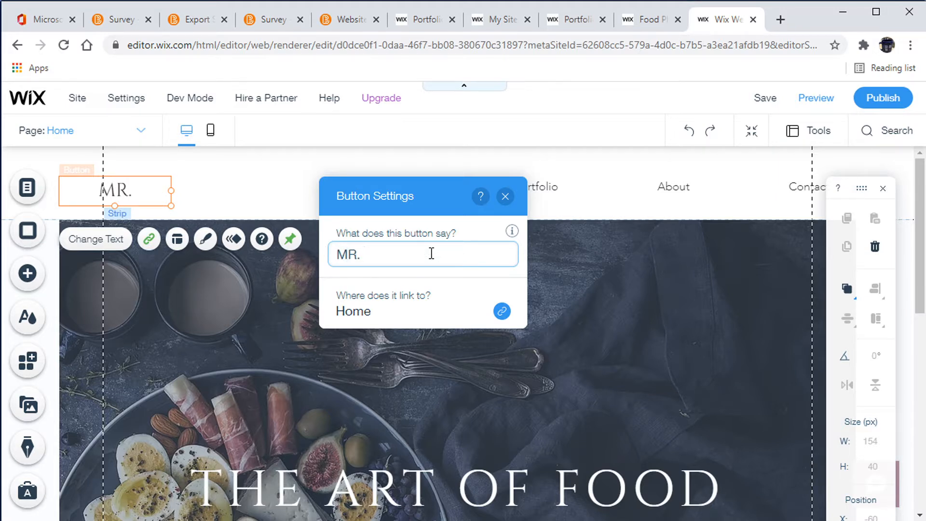
type("THORNBURROW")
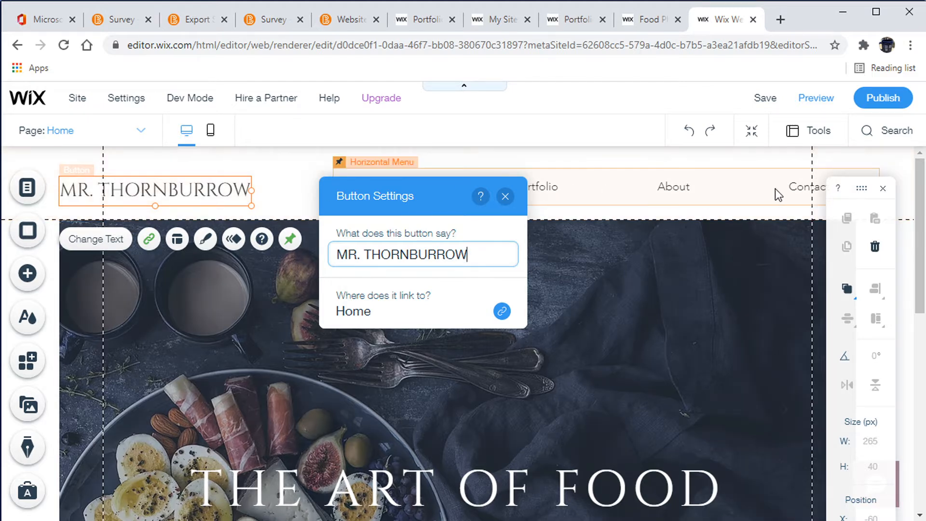
left_click(505, 196)
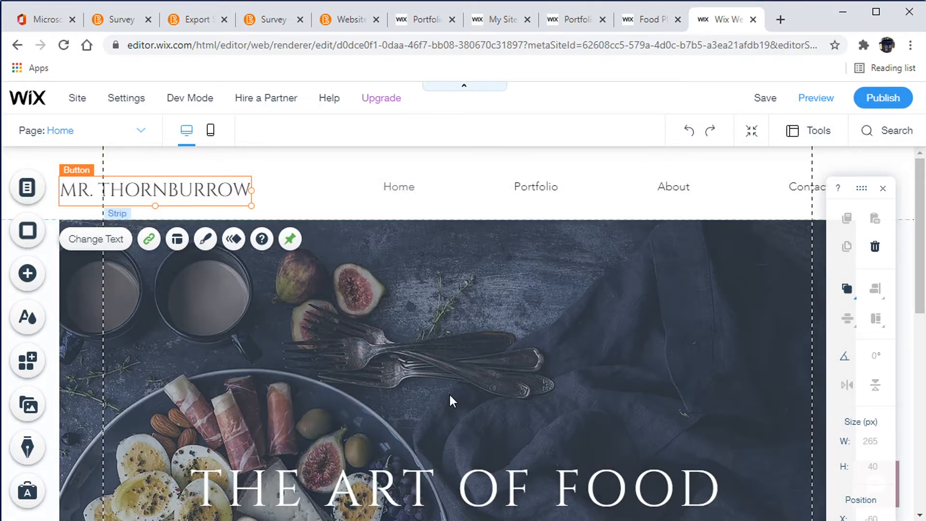
Step: Replace the Home page's main heading "THE ART OF FOOD" with the site owner's title and surname
scroll(449, 396, "down", 3)
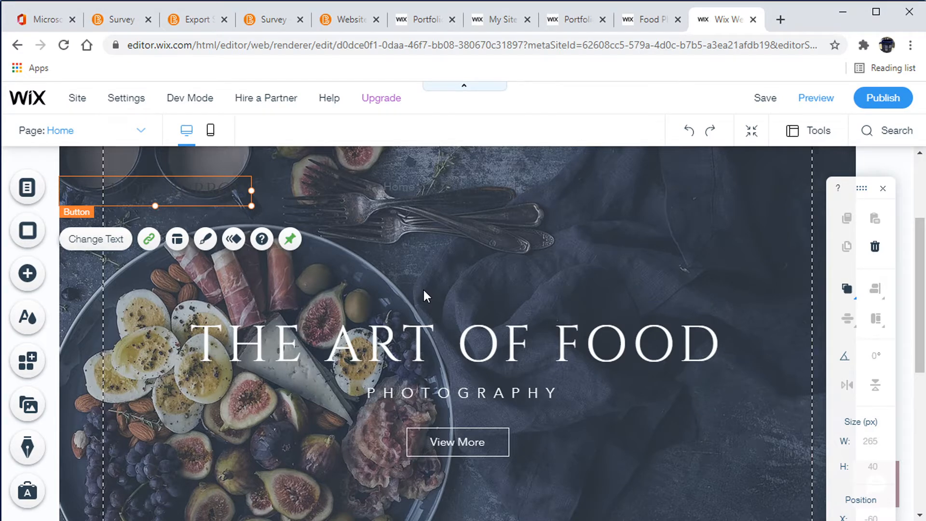
scroll(429, 299, "up", 3)
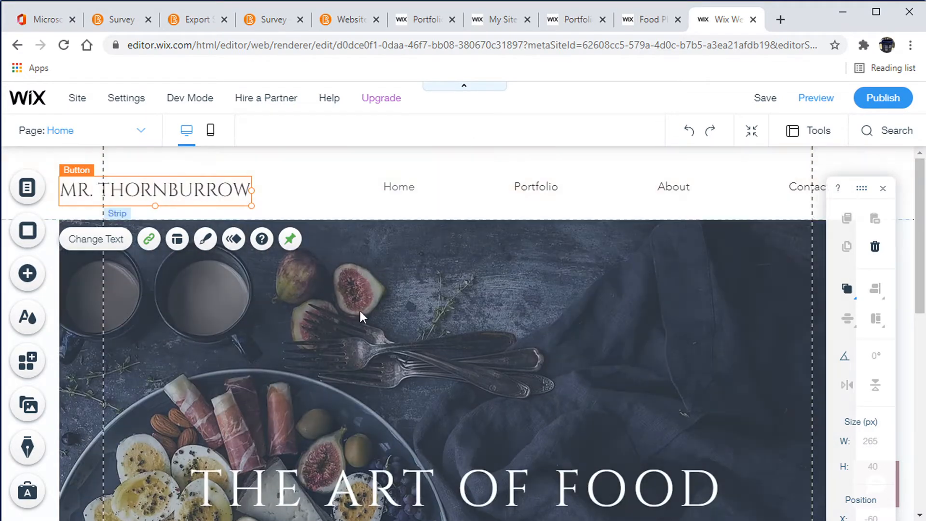
scroll(376, 314, "down", 3)
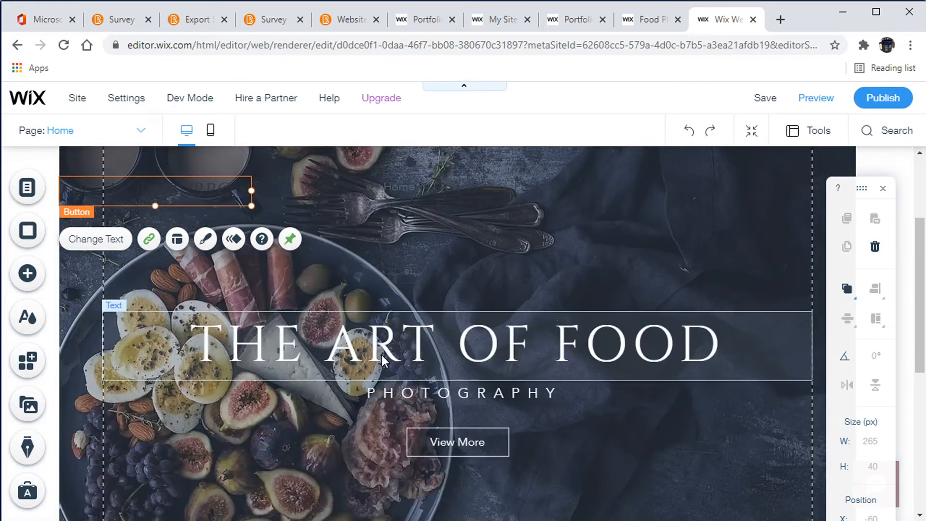
left_click(382, 352)
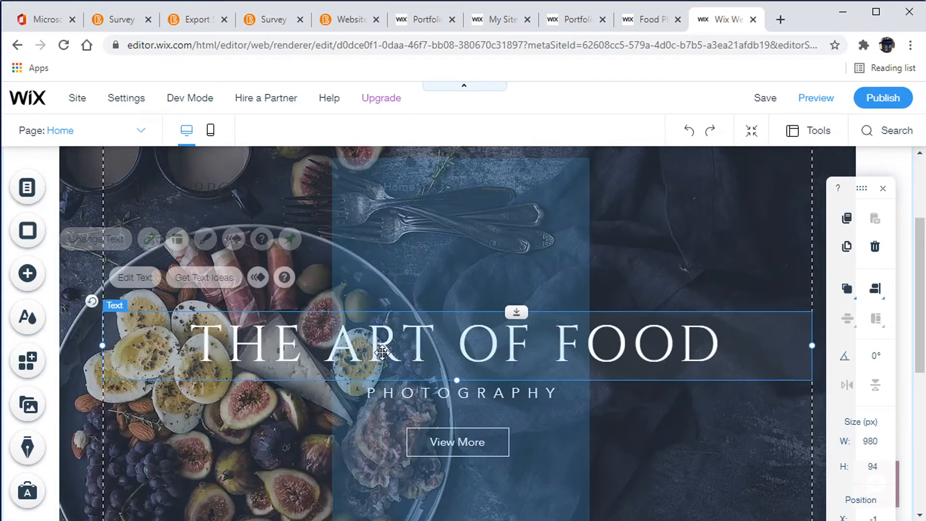
double_click(382, 352)
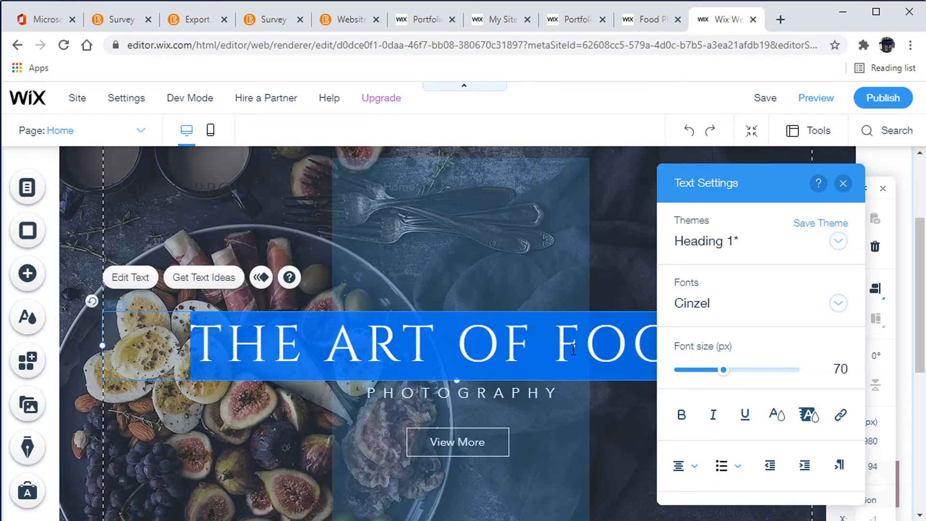
type("MR")
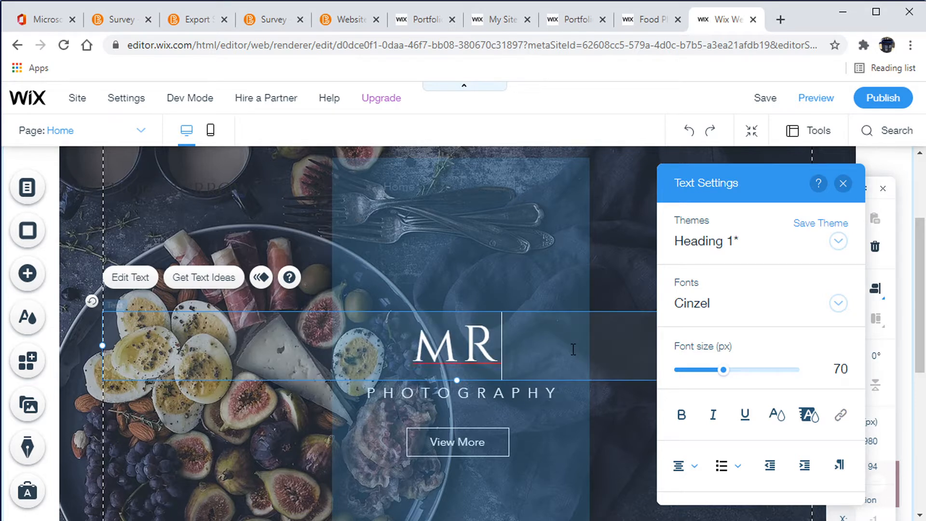
key("BackSpace")
key("BackSpace")
type("MR. ")
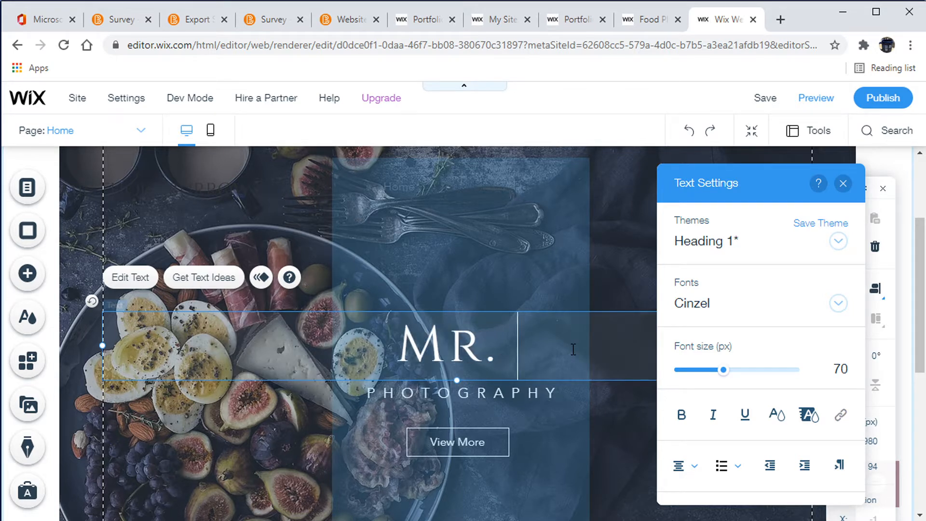
type("THORNBURRO")
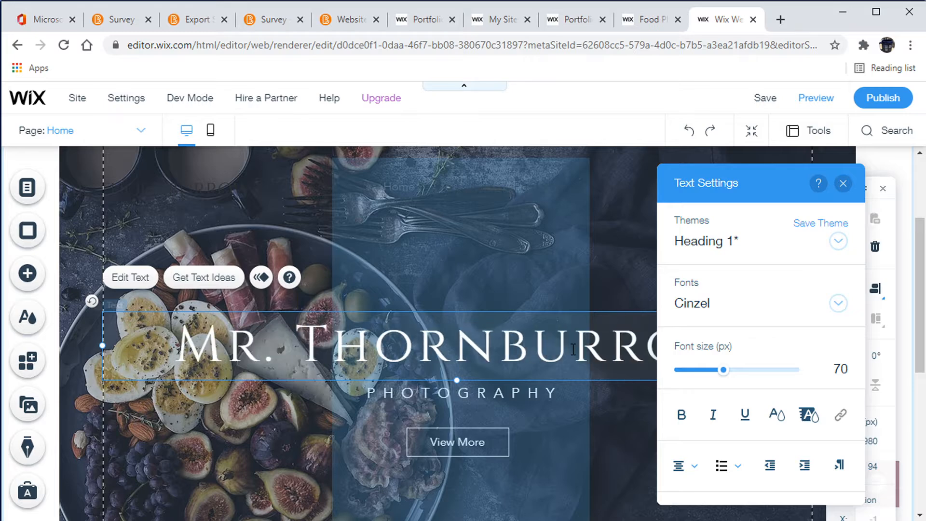
Step: Change the "PHOTOGRAPHY" subtitle under the main heading to "PORTFOLIO" and close its text settings
left_click(487, 395)
left_click(511, 395)
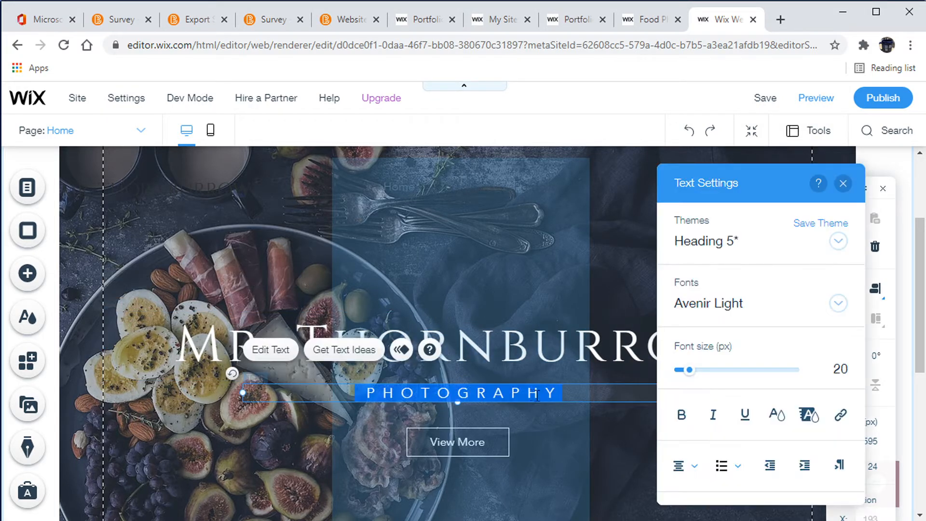
key("BackSpace")
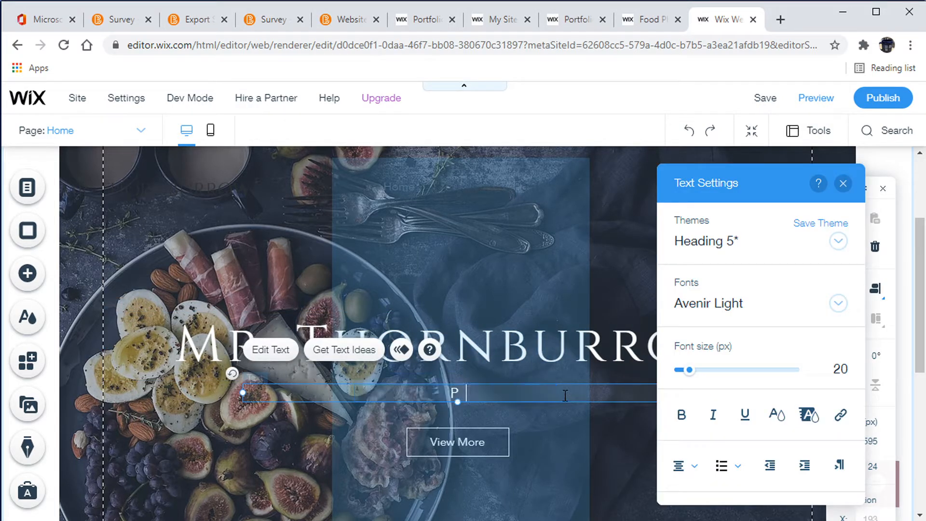
type("PORTFOLIO")
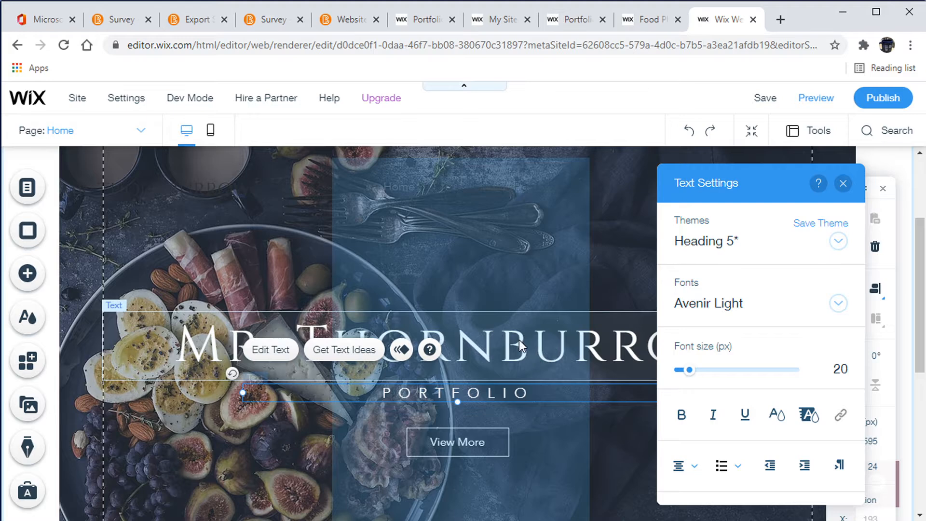
scroll(463, 232, "up", 3)
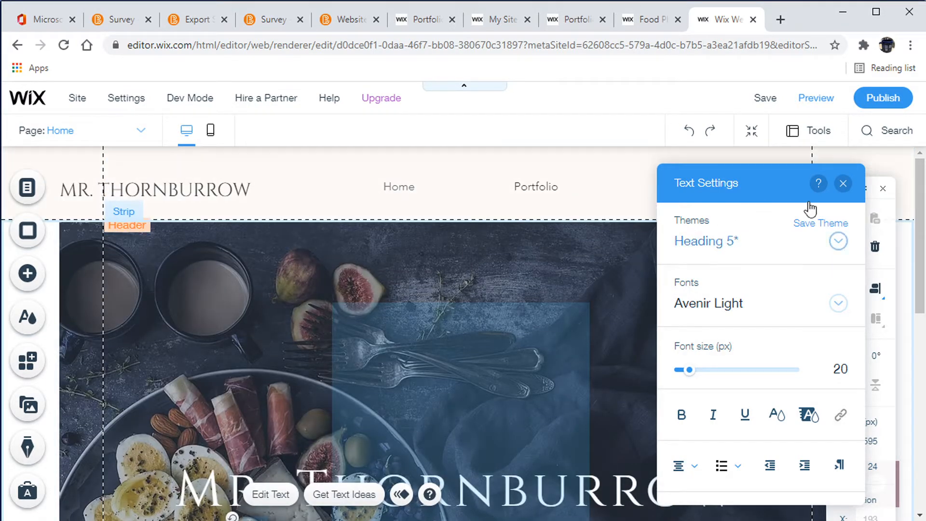
left_click(843, 183)
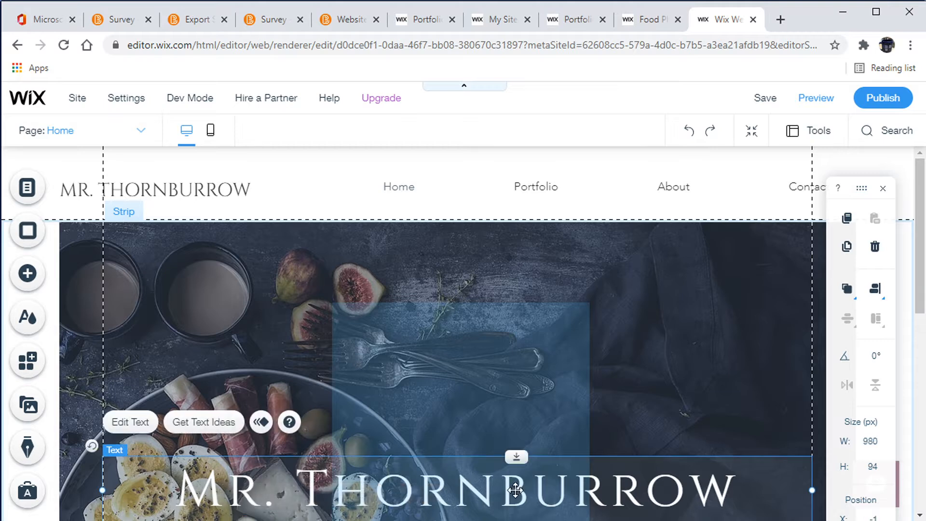
Step: View the main heading's text settings, check the header on the Portfolio page, and return to the Home page
double_click(591, 478)
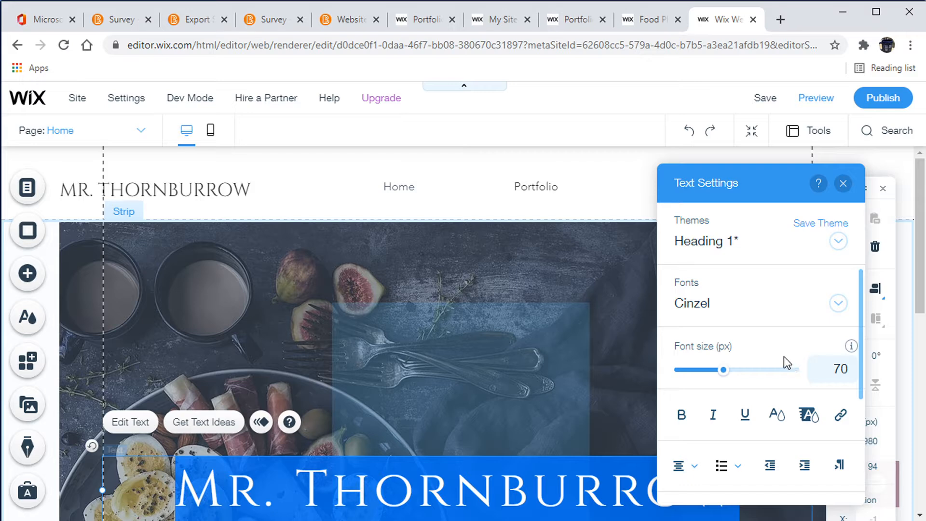
left_click(27, 190)
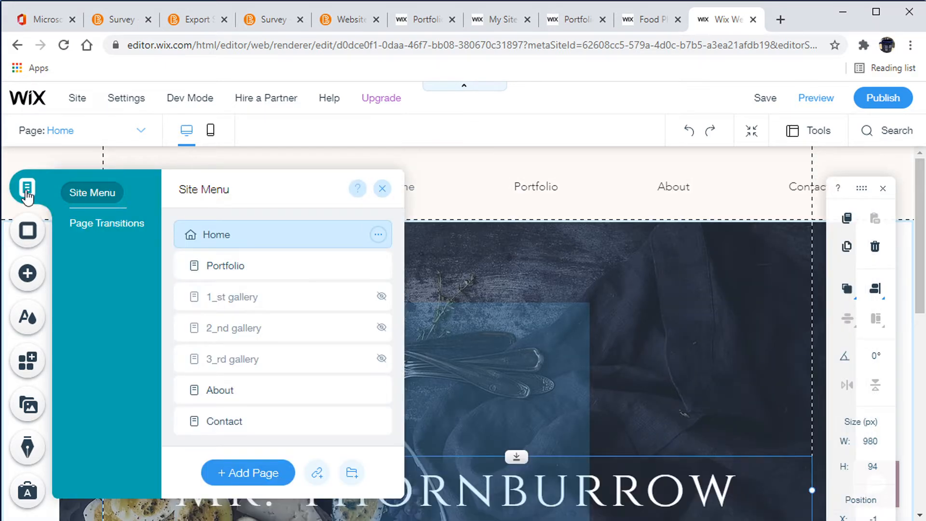
left_click(225, 270)
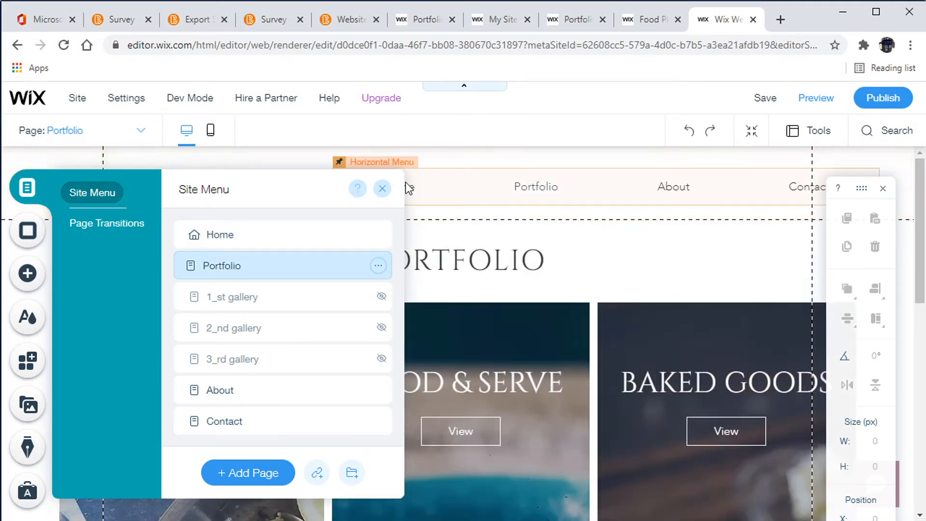
left_click(383, 189)
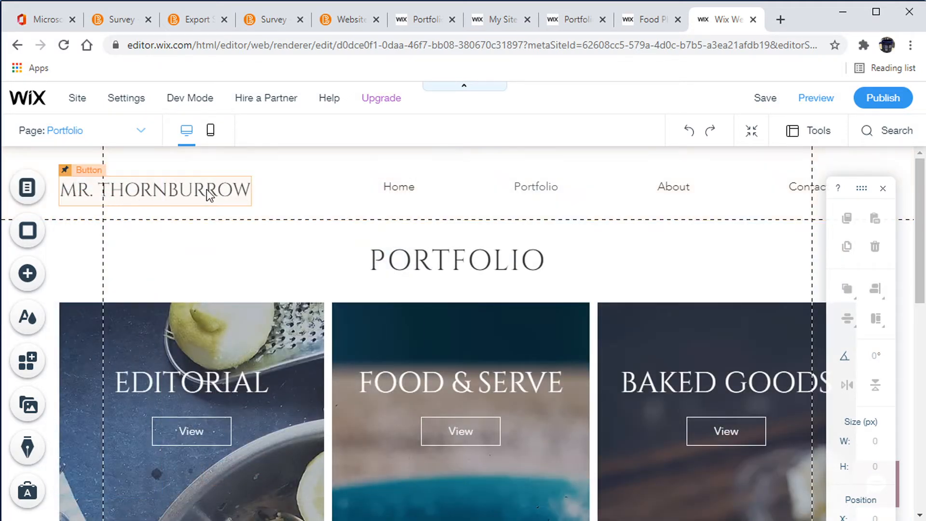
left_click(27, 188)
left_click(218, 236)
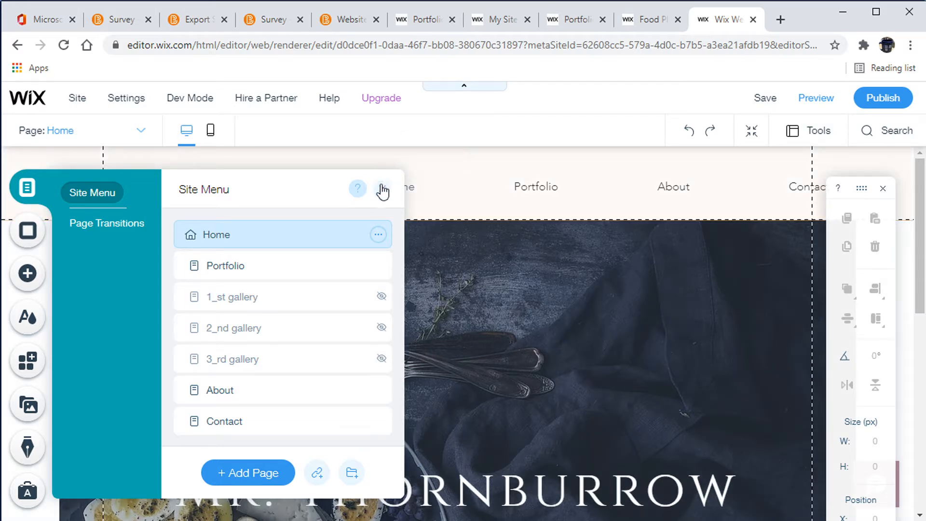
left_click(382, 188)
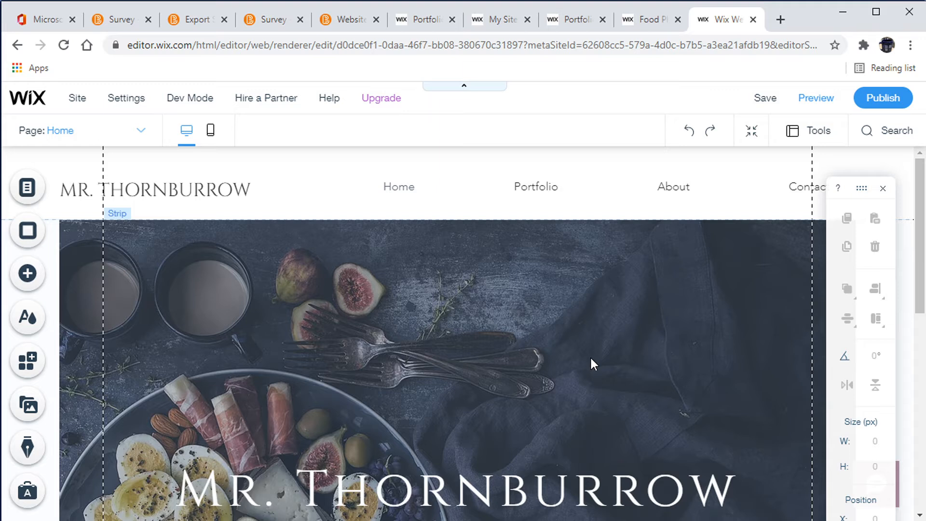
Step: Examine the suggested backgrounds and the image settings for the Home page's food photo strip
left_click(87, 260)
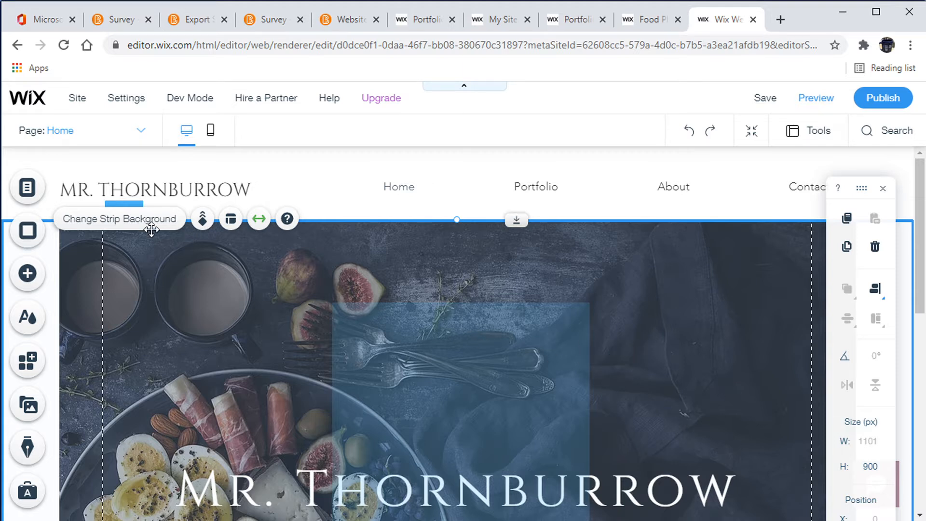
left_click(103, 227)
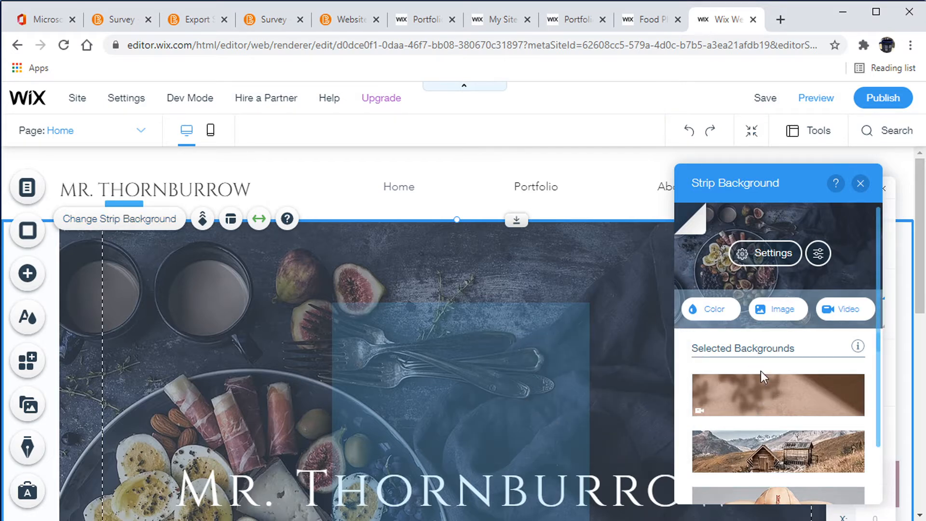
scroll(821, 418, "down", 5)
scroll(823, 416, "down", 8)
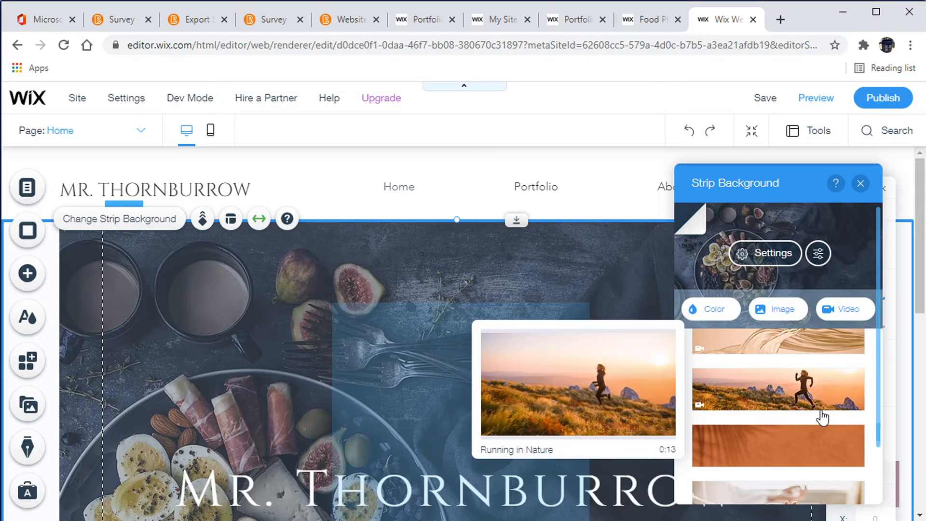
left_click(771, 253)
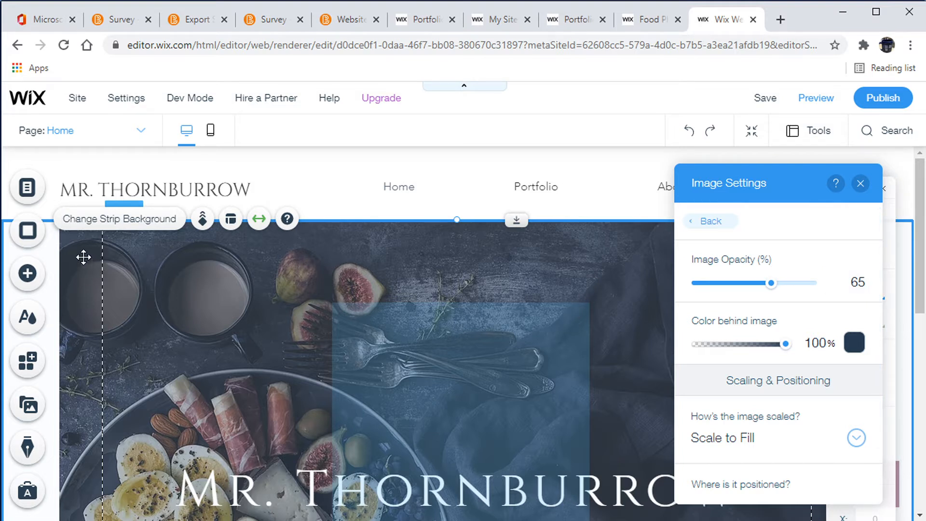
left_click(109, 231)
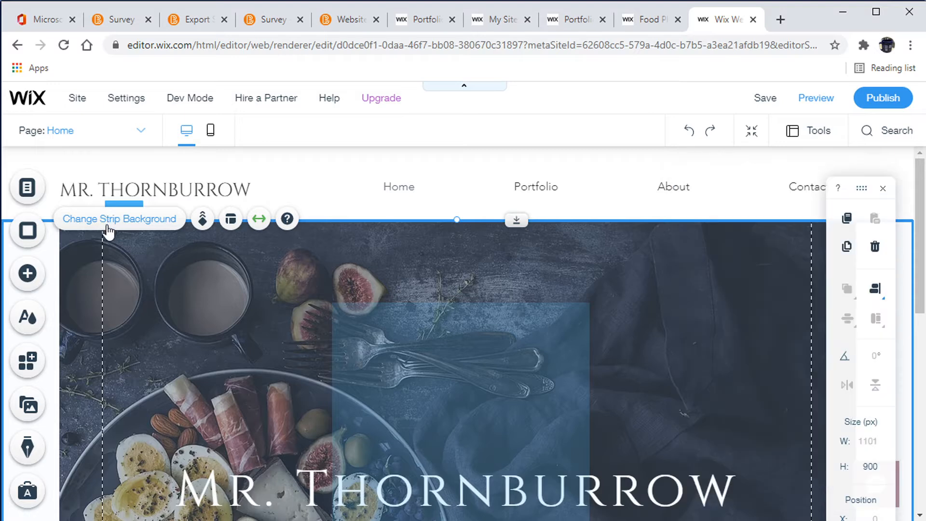
Step: Upload north-20min.jpg to the site files from the strip's background image chooser and dismiss the upload notice
left_click(109, 231)
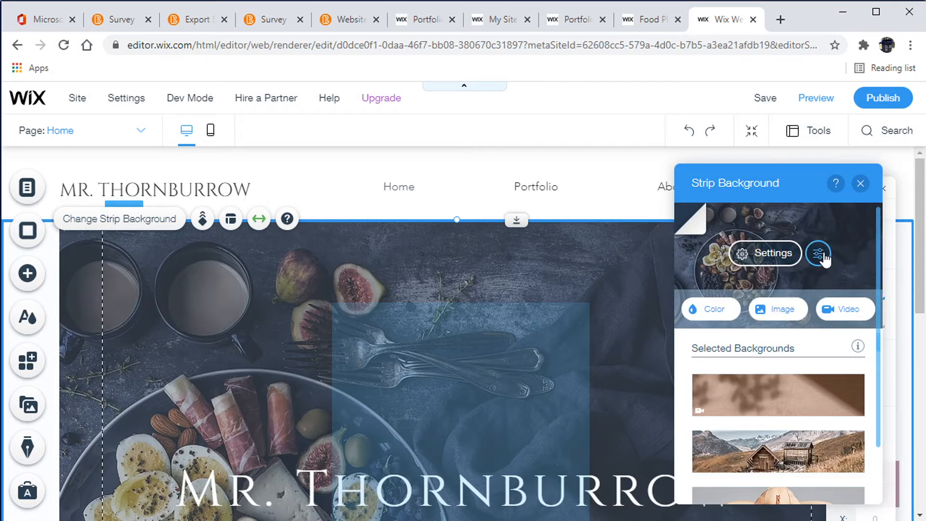
left_click(778, 309)
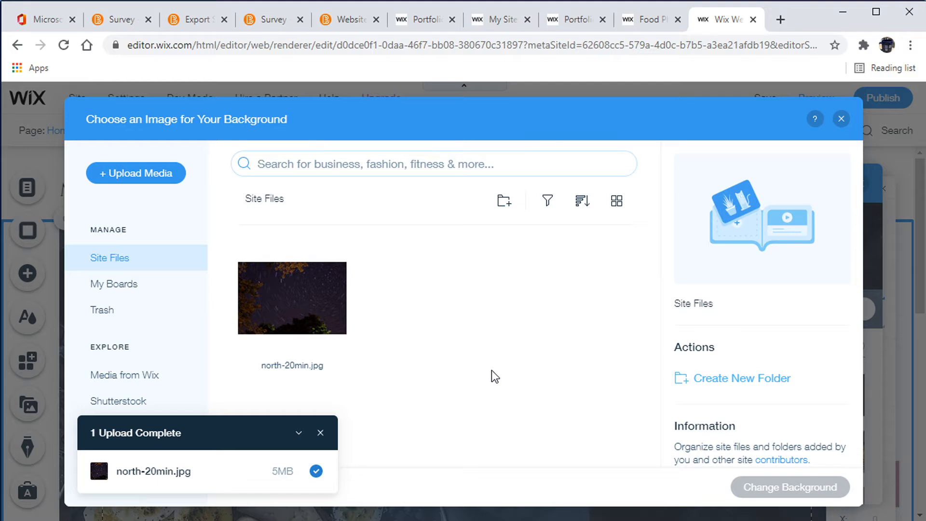
mouse_move(290, 293)
left_click(320, 432)
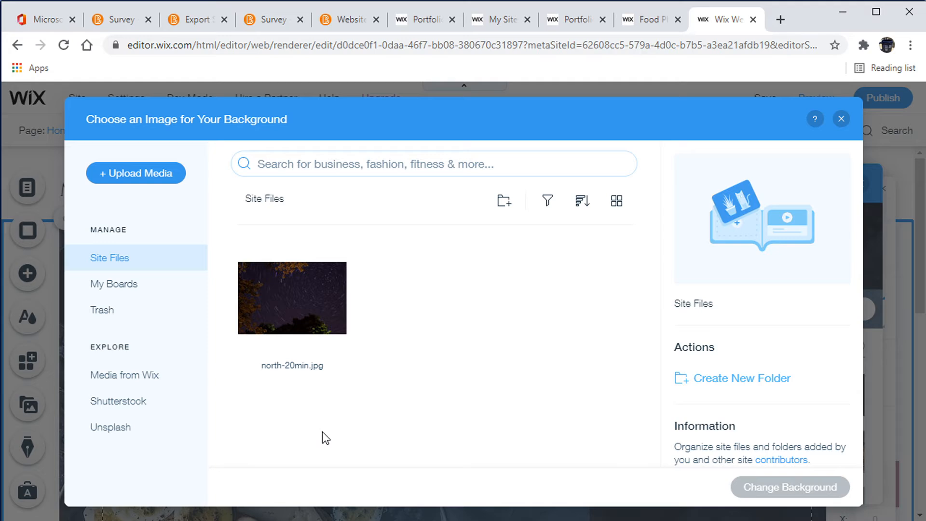
Step: Upload the beach sunset dog photo, Copy of IMG_3350.jpg, from the computer to the site files
left_click(145, 176)
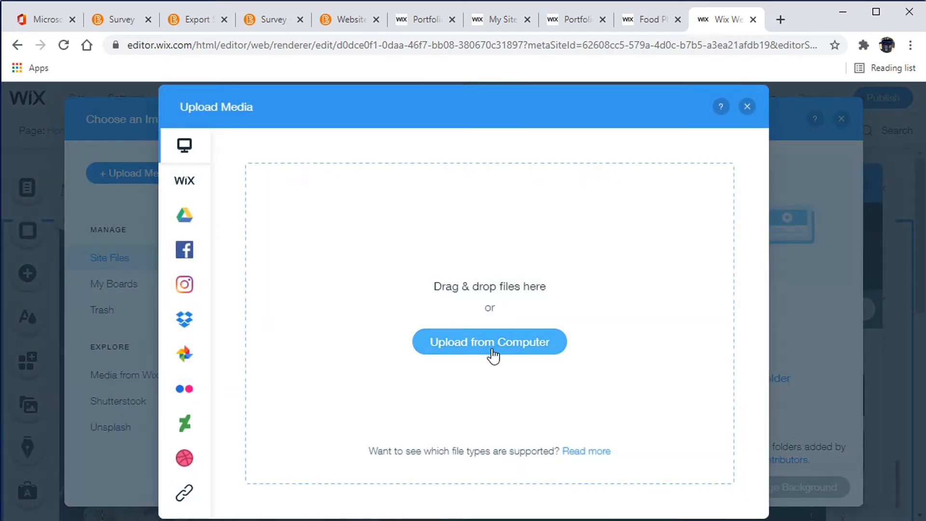
left_click(460, 345)
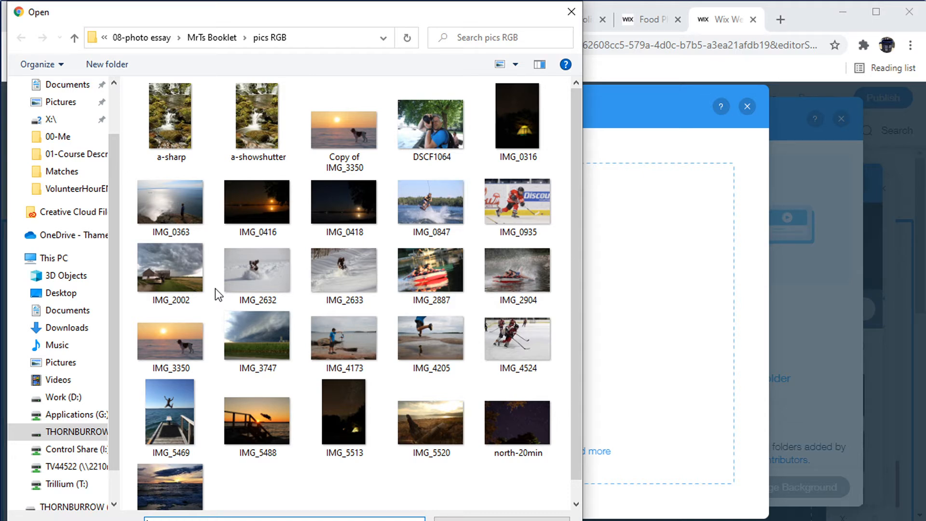
left_click(332, 135)
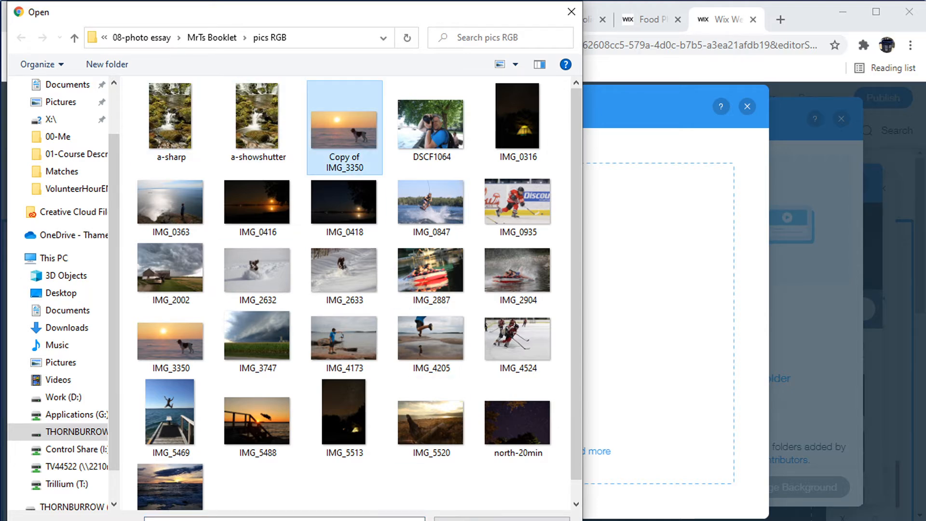
key("Return")
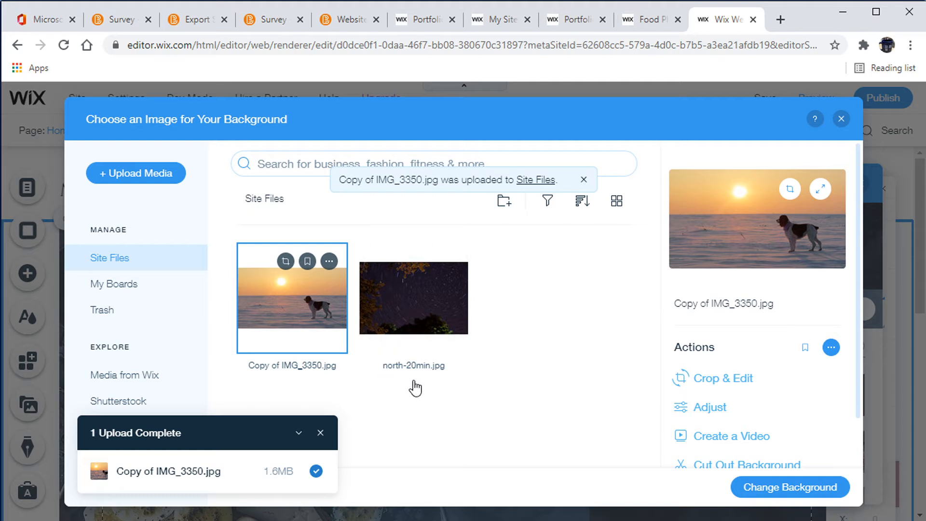
Step: Set north-20min.jpg from the site files as the Home page strip's background image
left_click(406, 304)
left_click(310, 306)
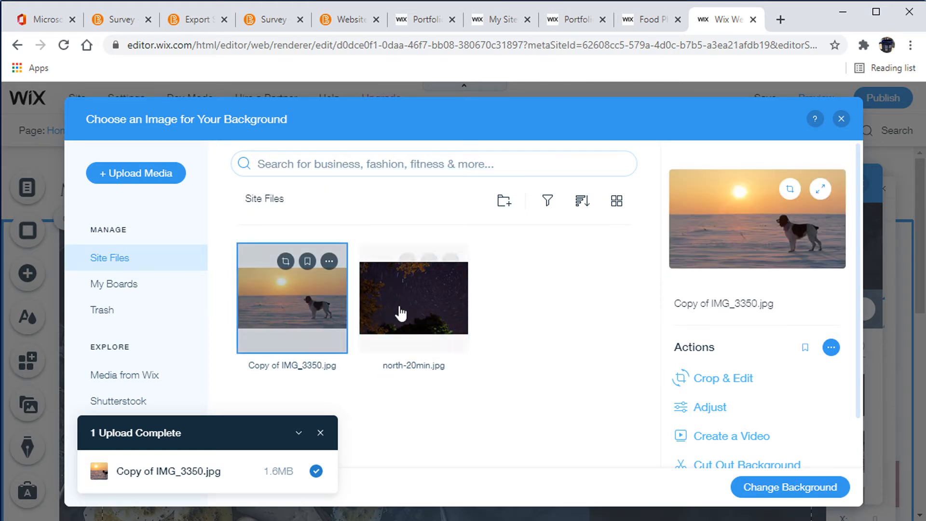
left_click(410, 314)
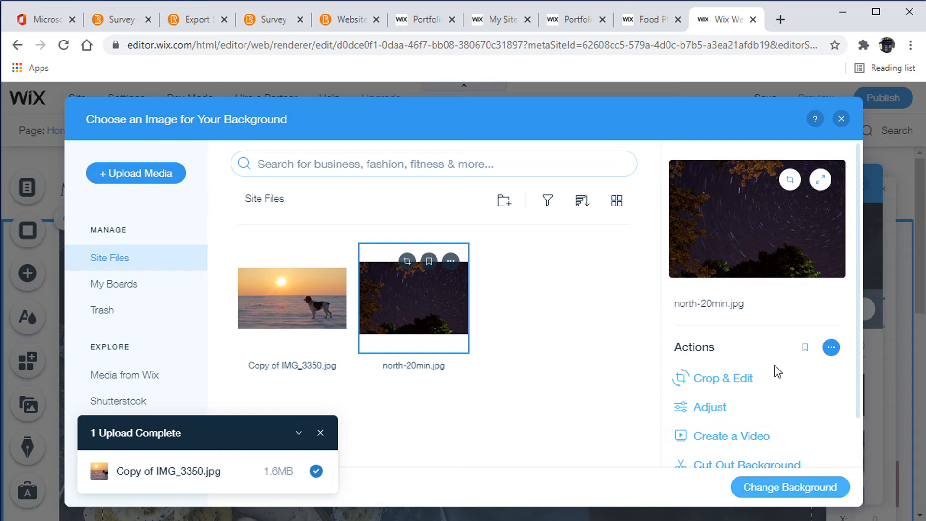
left_click(786, 490)
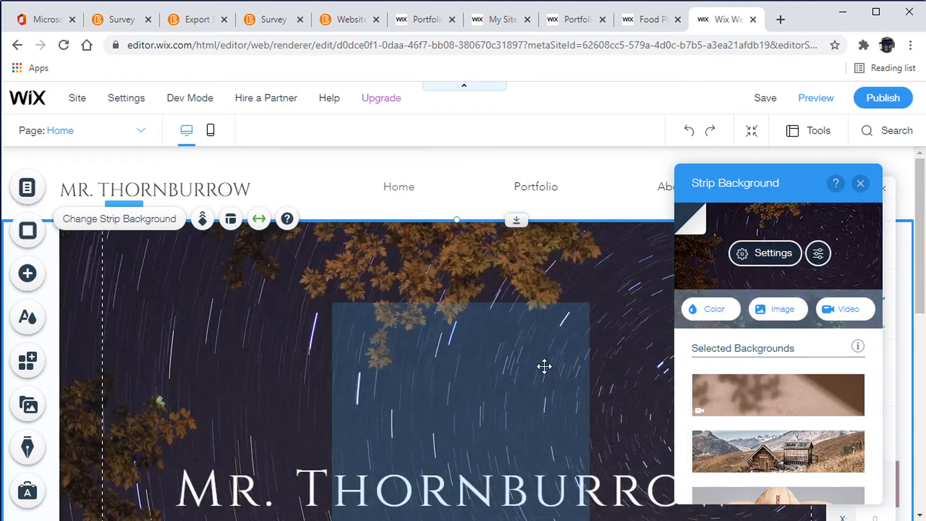
Step: Examine the Home page's new background in the editor and in preview mode, and view the Portfolio page in the preview
scroll(552, 370, "down", 7)
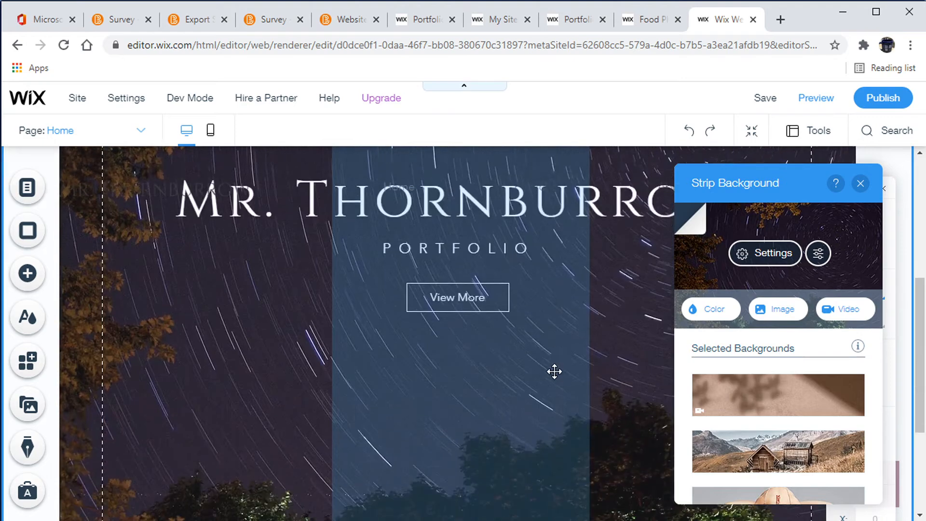
scroll(554, 370, "up", 5)
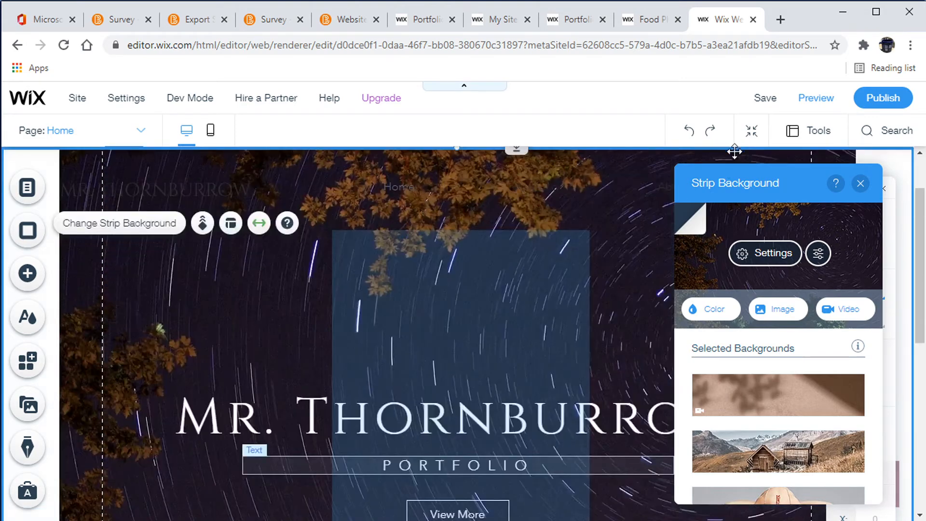
left_click(818, 98)
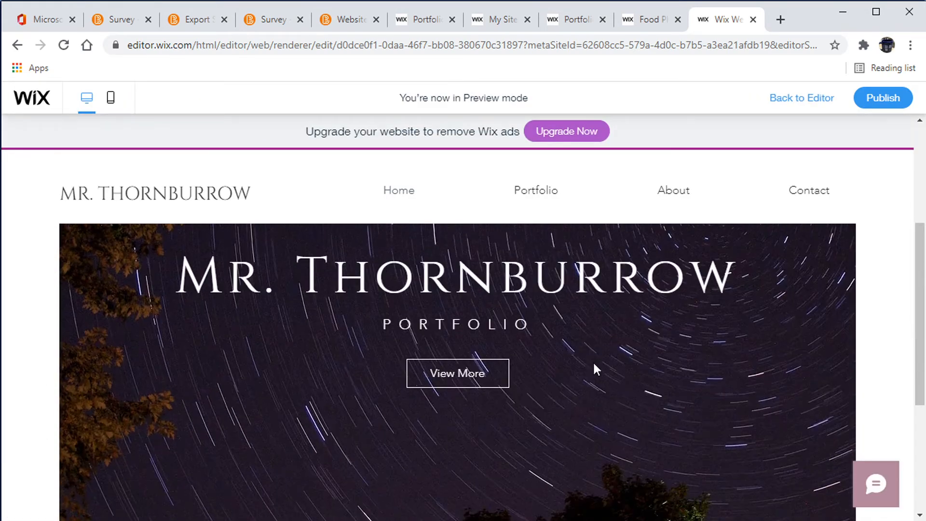
scroll(613, 386, "down", 7)
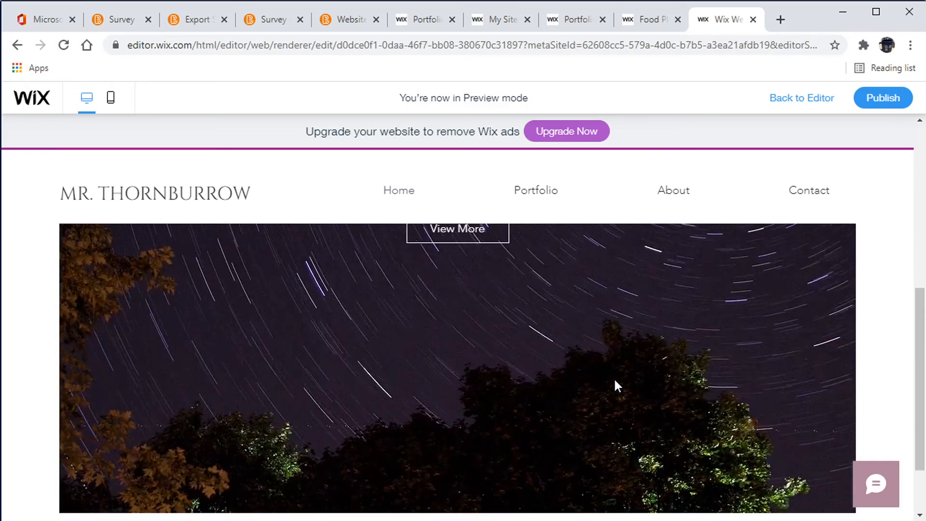
scroll(614, 386, "up", 4)
scroll(615, 378, "up", 2)
scroll(614, 378, "down", 3)
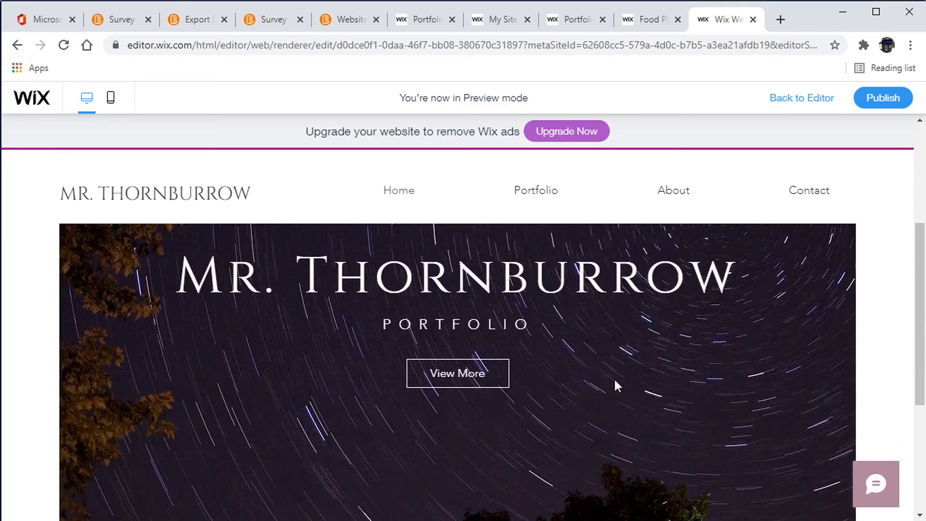
scroll(613, 377, "up", 4)
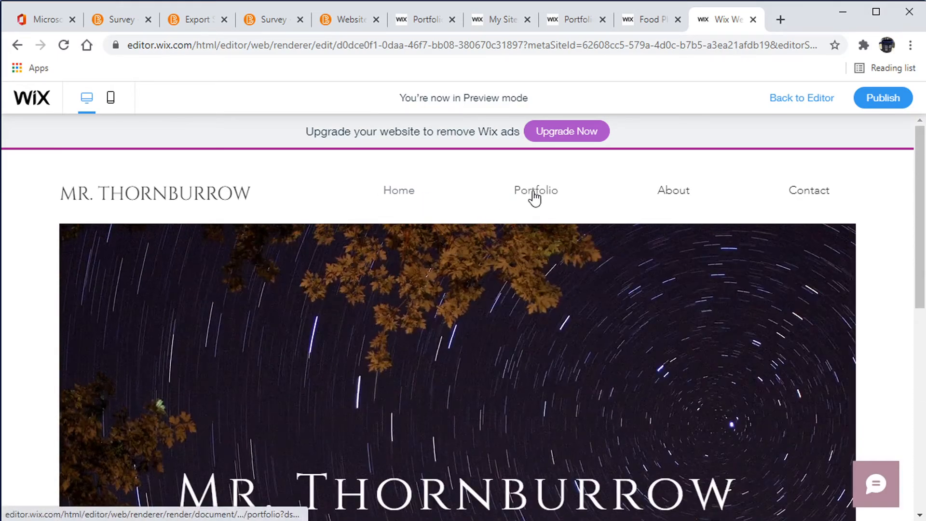
left_click(534, 193)
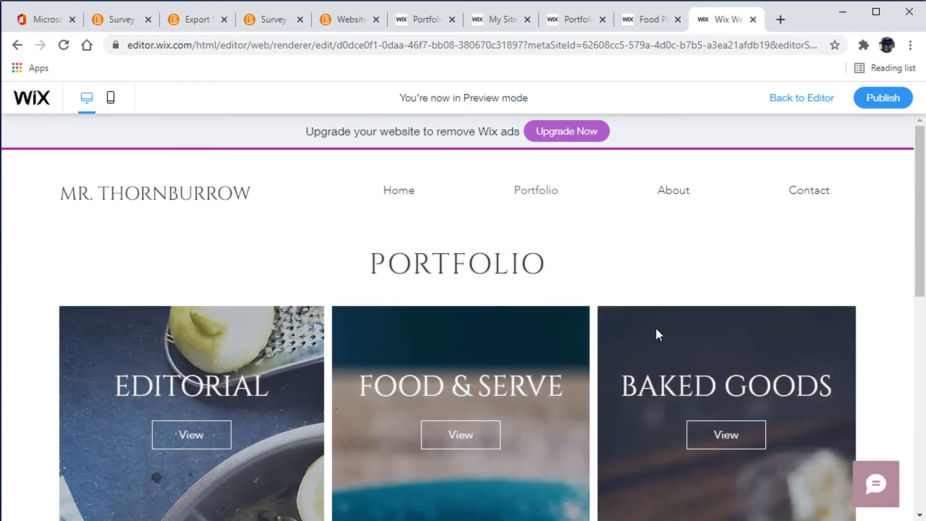
Step: Return from the preview to editing the Portfolio page, view the list of site pages, and close it
left_click(801, 100)
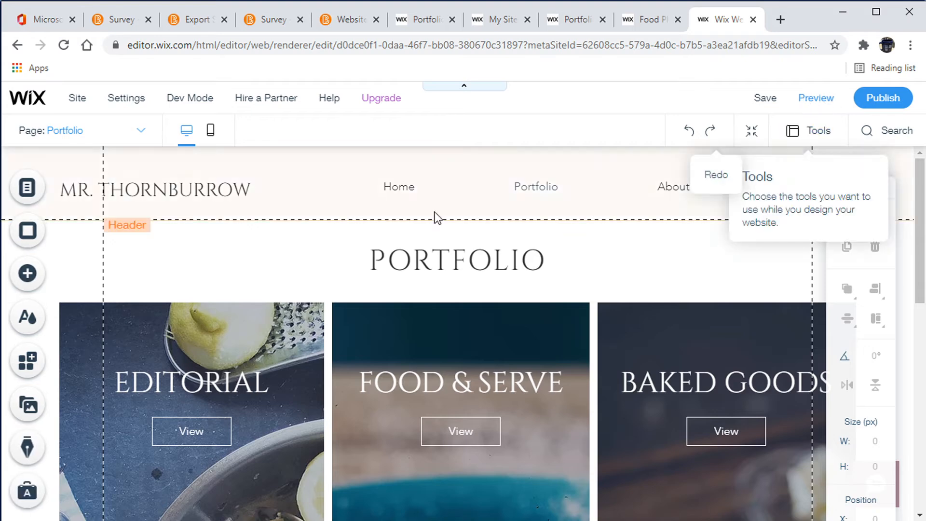
left_click(33, 194)
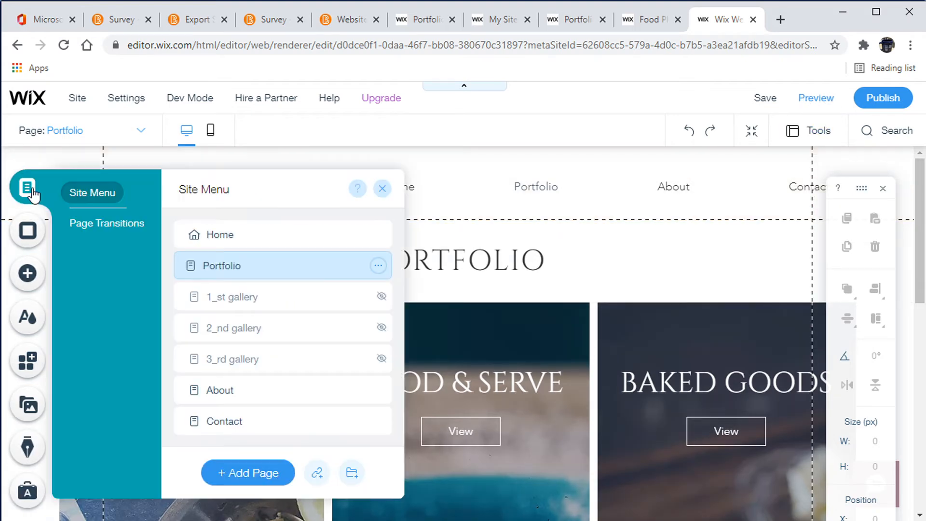
left_click(643, 248)
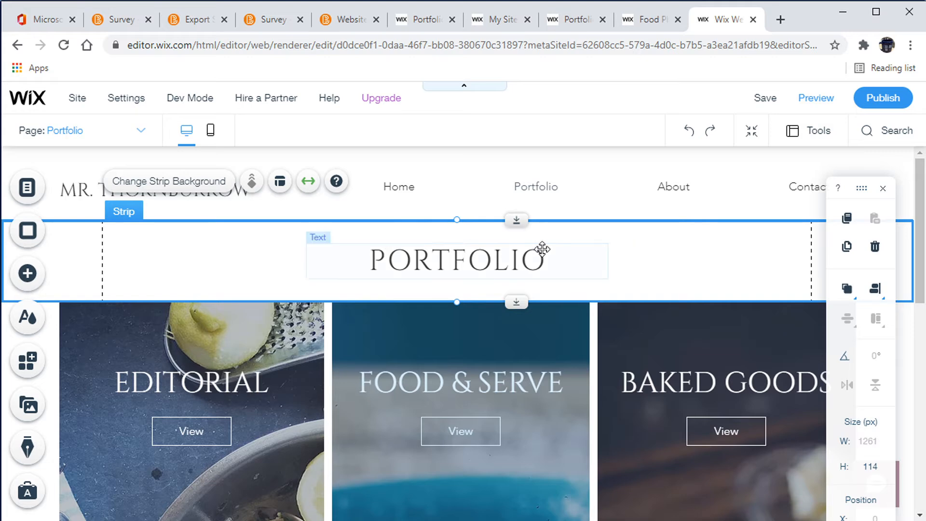
Step: Replace the "EDITORIAL" title in the Portfolio page's first column with "Photography"
left_click(210, 384)
left_click(245, 386)
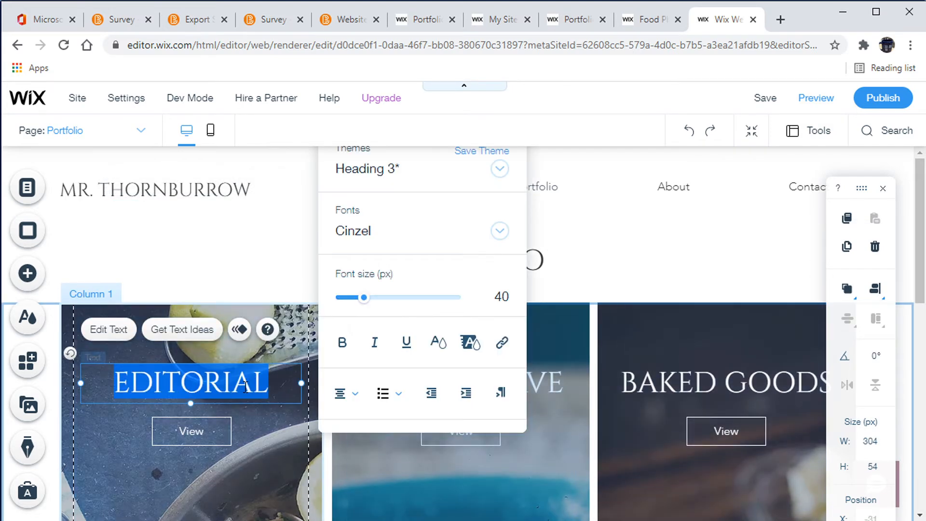
type("P")
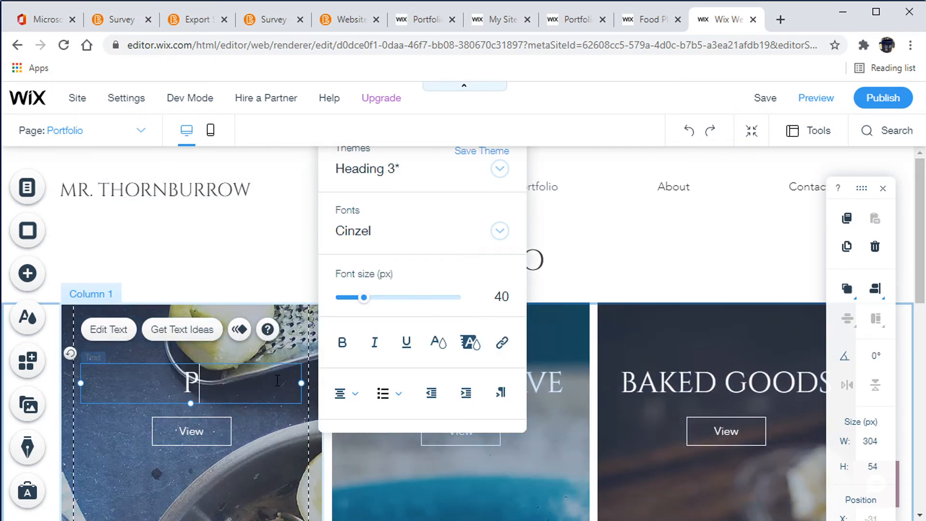
type("HOTOGRAPHY")
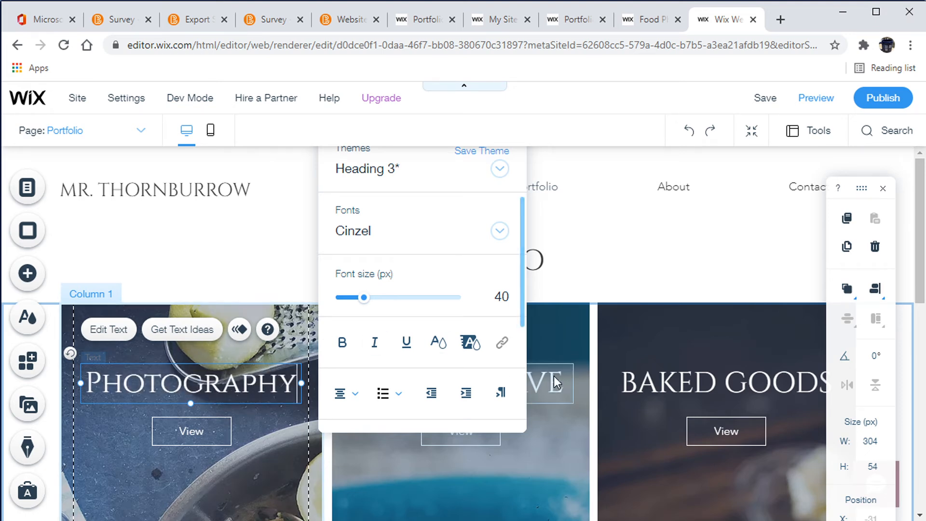
Step: Replace the "FOOD & SERVE" title in the Portfolio page's second column with "Graphic Design"
left_click(534, 382)
left_click(517, 385)
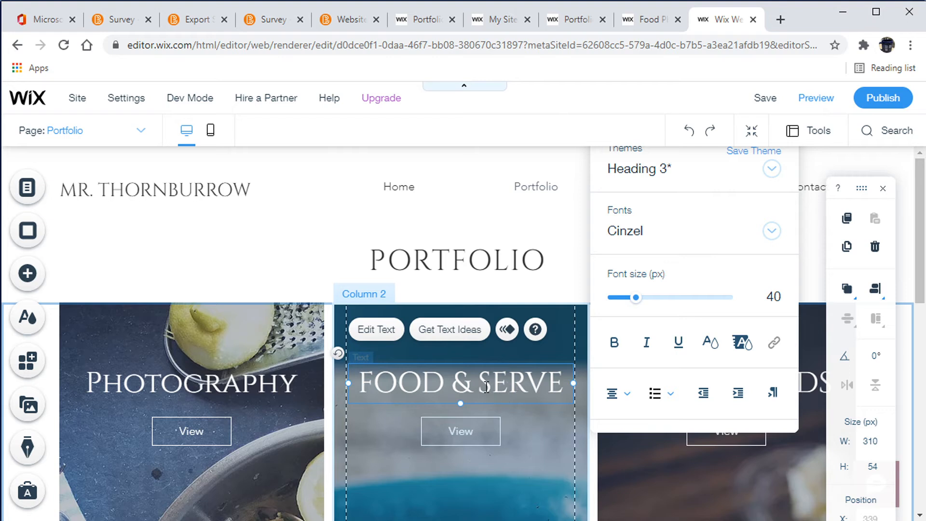
left_click_drag(363, 388, 600, 386)
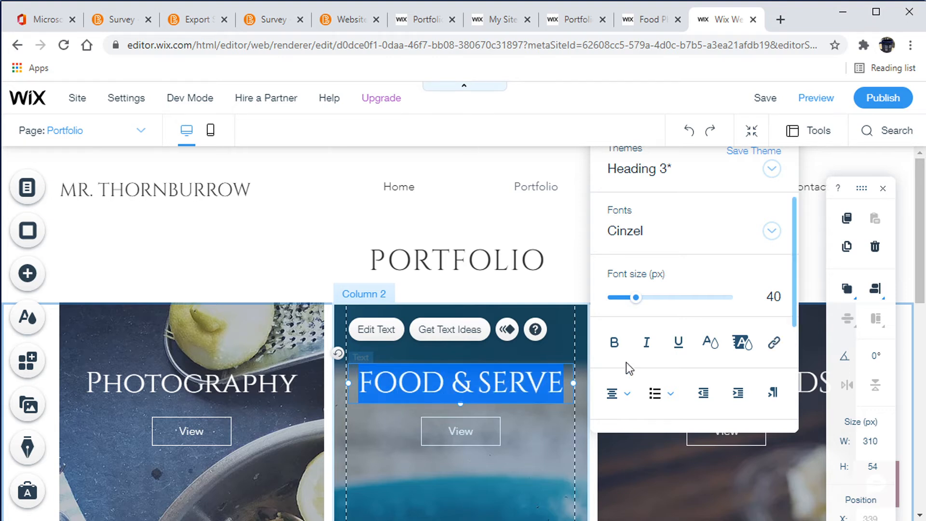
type("GRAPH")
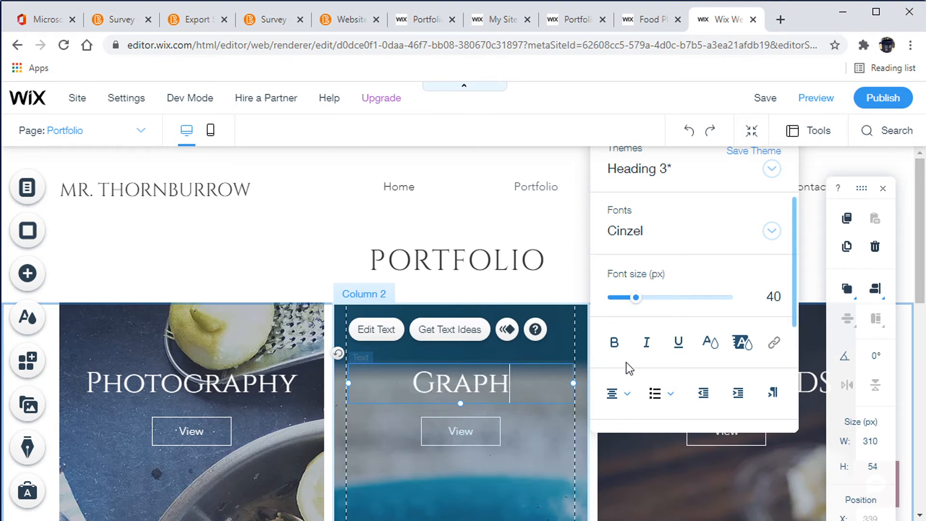
type("IC Design")
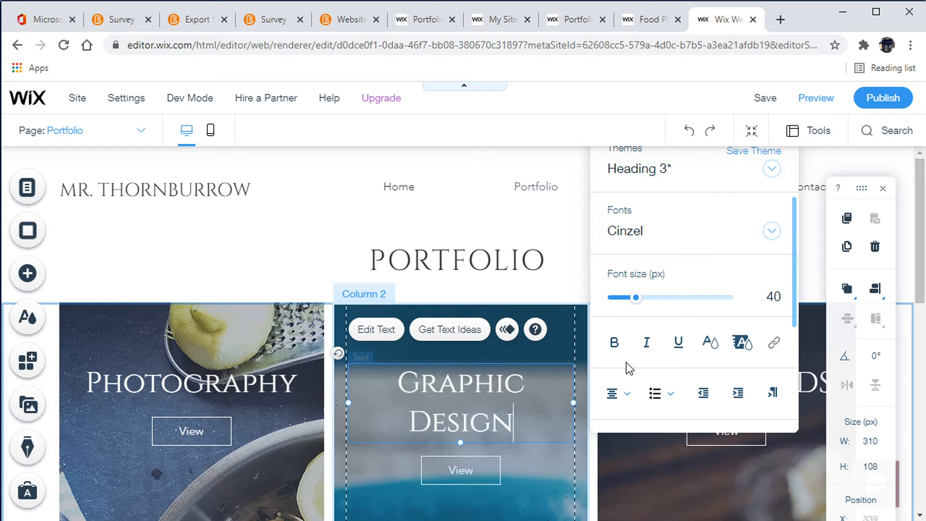
Step: Replace the "BAKED GOODS" title in the third column with "Video" and leave text editing
left_click(814, 381)
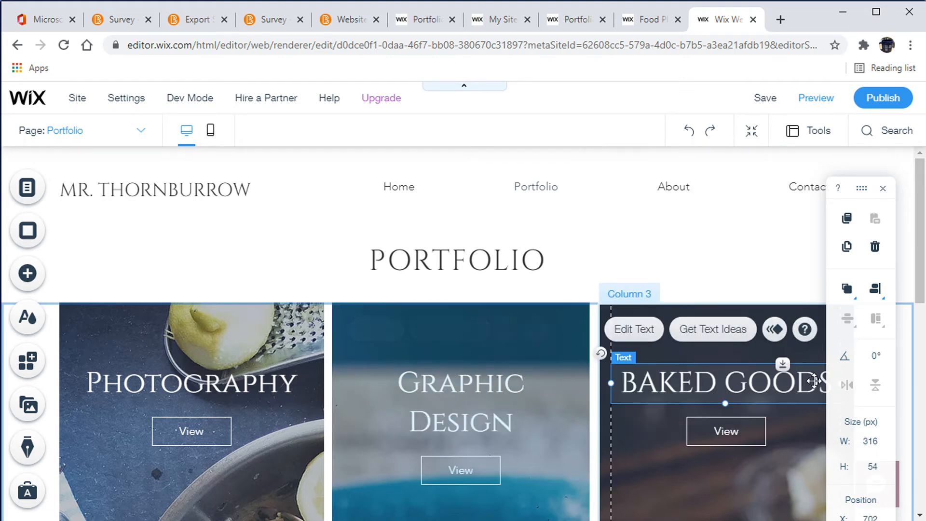
double_click(741, 383)
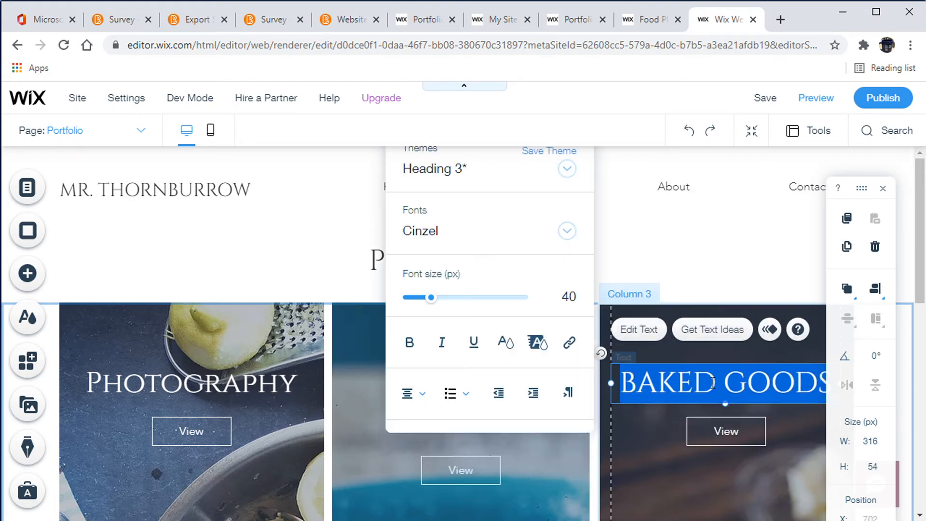
type("Video")
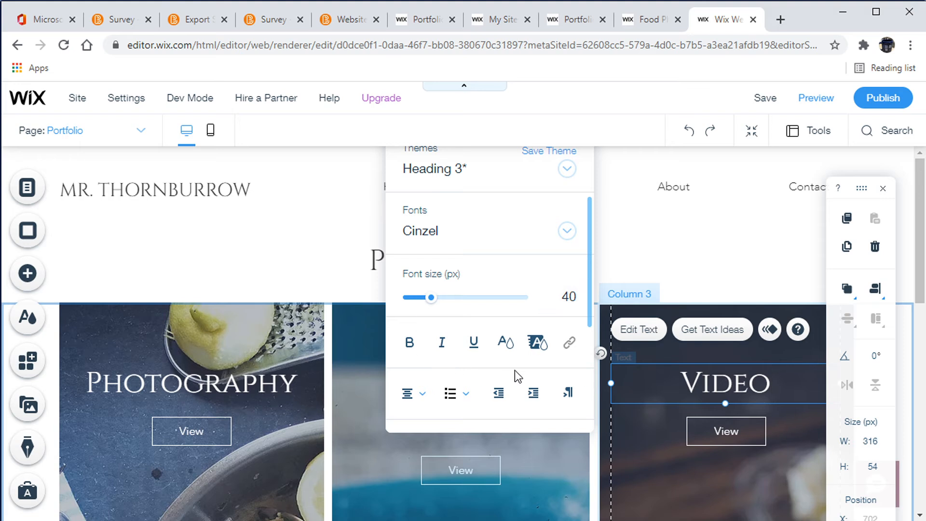
left_click(630, 235)
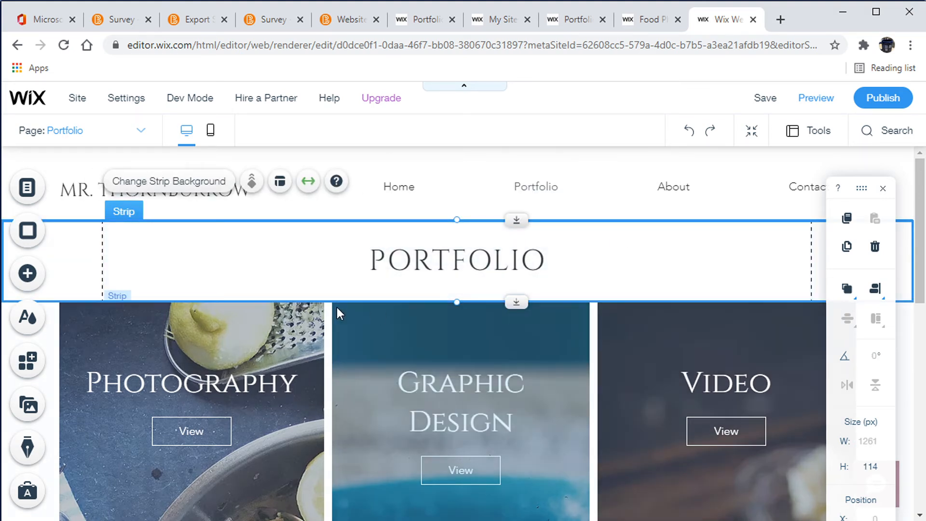
Step: Move the Photography column from first to third position in the Portfolio strip and close the column management
left_click(313, 320)
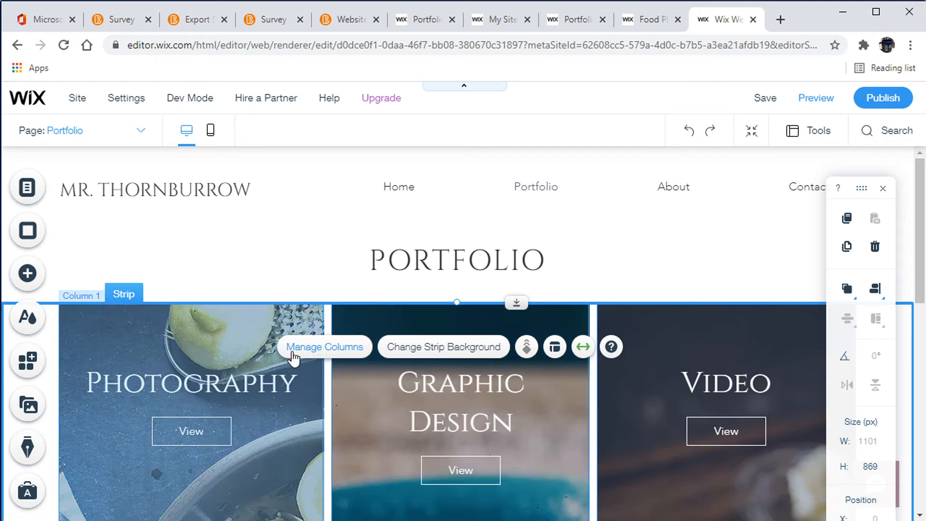
left_click(332, 353)
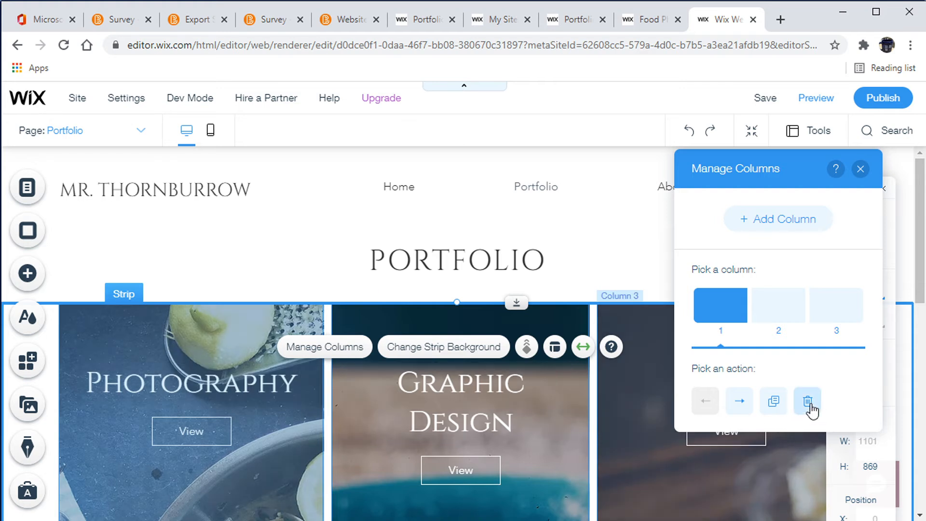
left_click(740, 401)
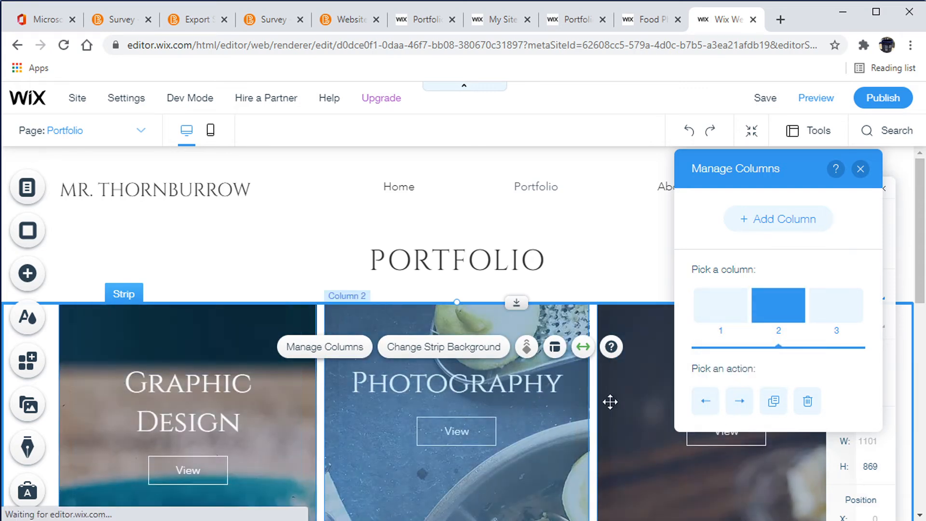
left_click(740, 403)
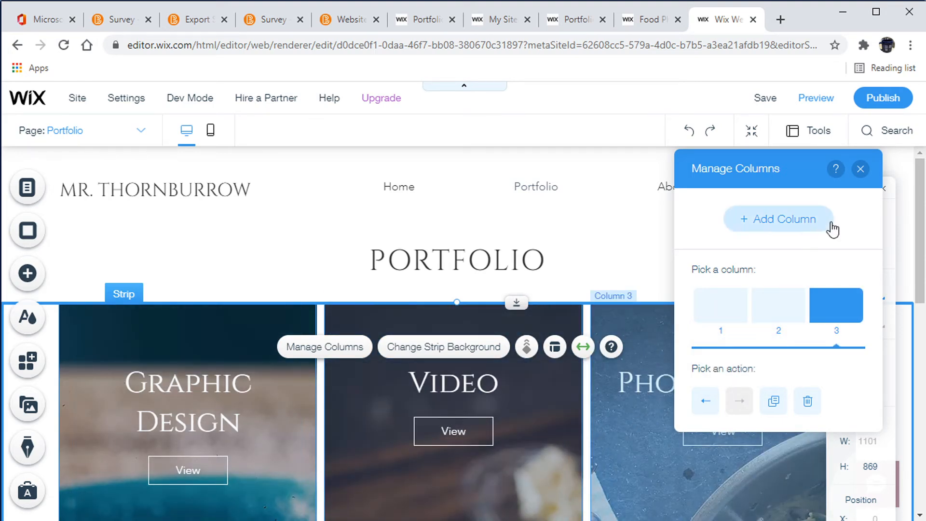
left_click(860, 169)
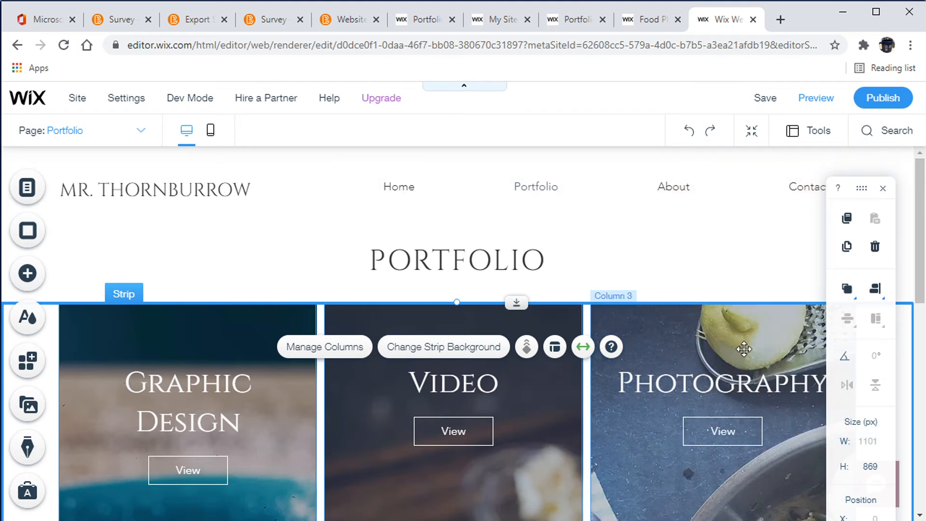
Step: Set the Photography column's background image to Copy of IMG_3350.jpg from the site files
left_click(657, 326)
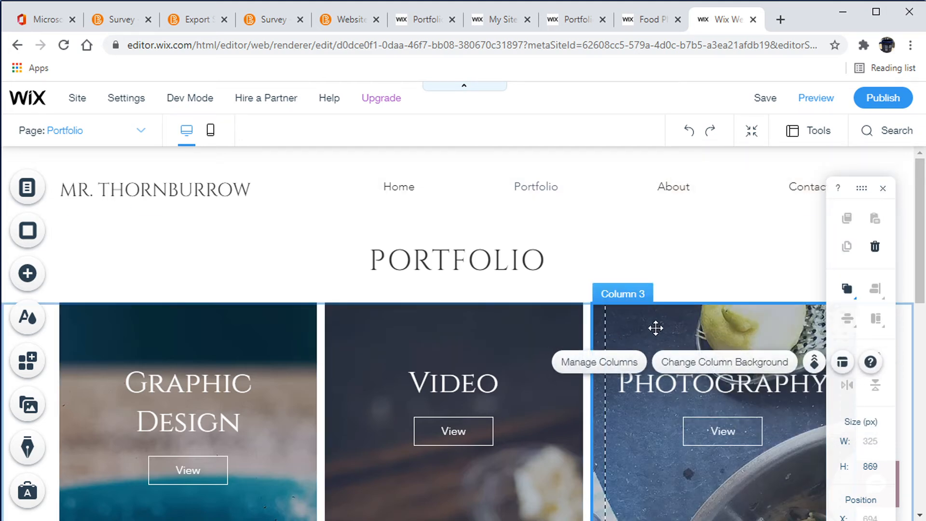
left_click(697, 358)
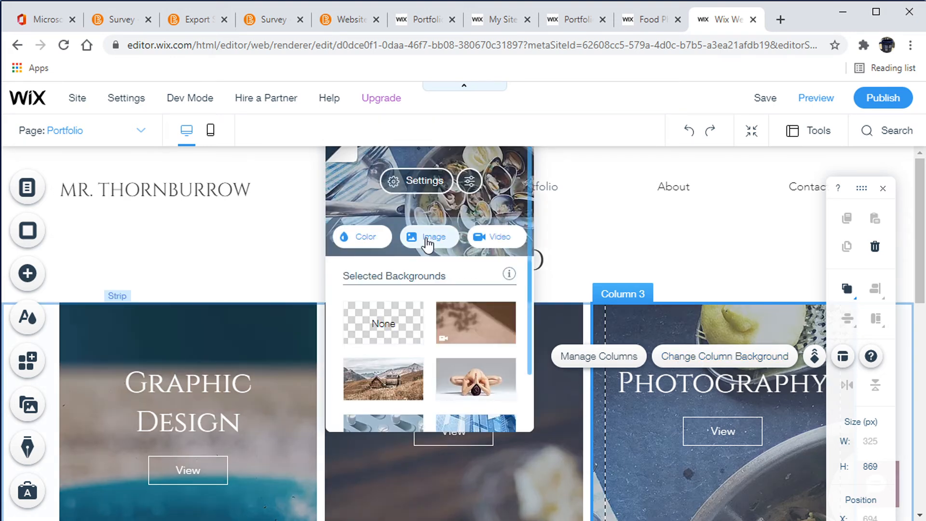
left_click(428, 241)
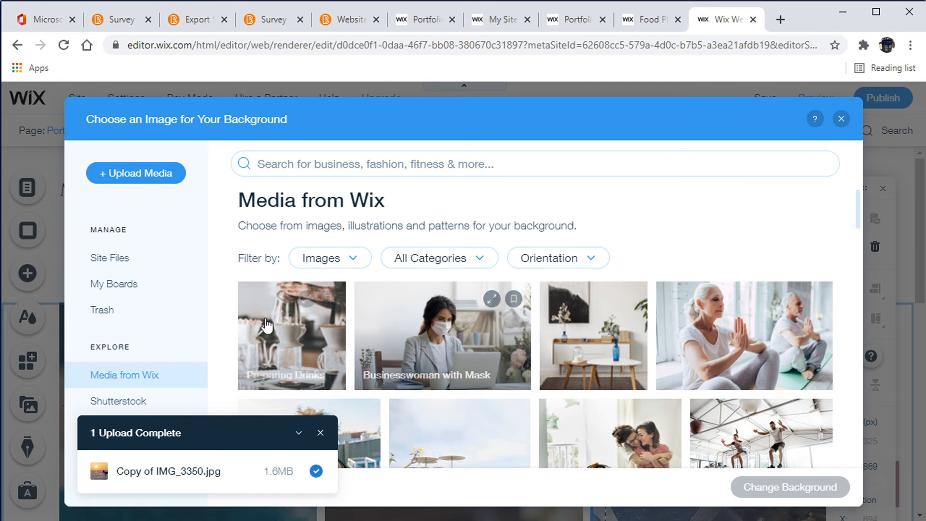
left_click(116, 262)
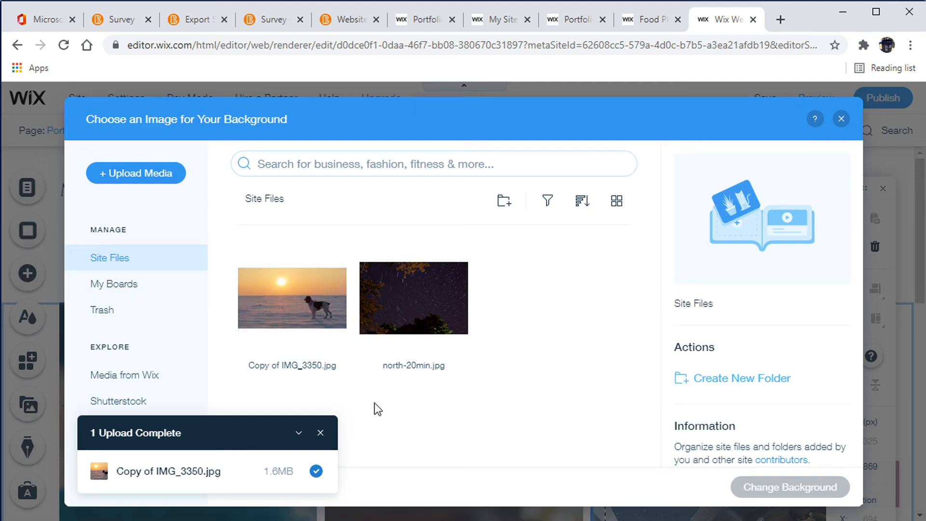
left_click(284, 316)
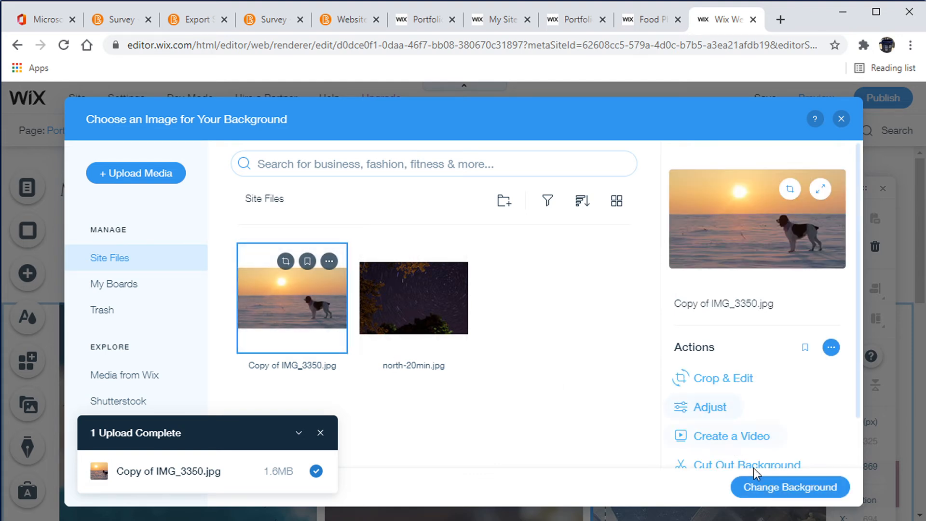
left_click(782, 488)
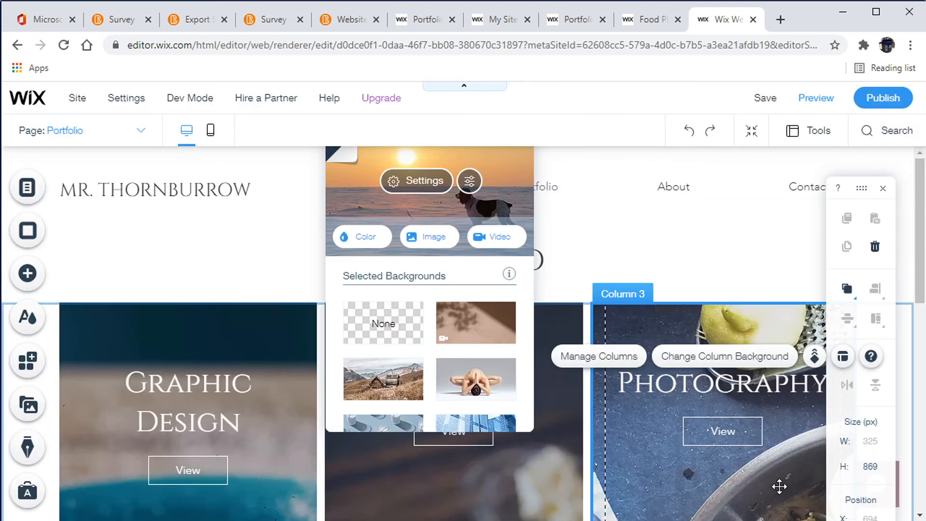
scroll(760, 456, "down", 5)
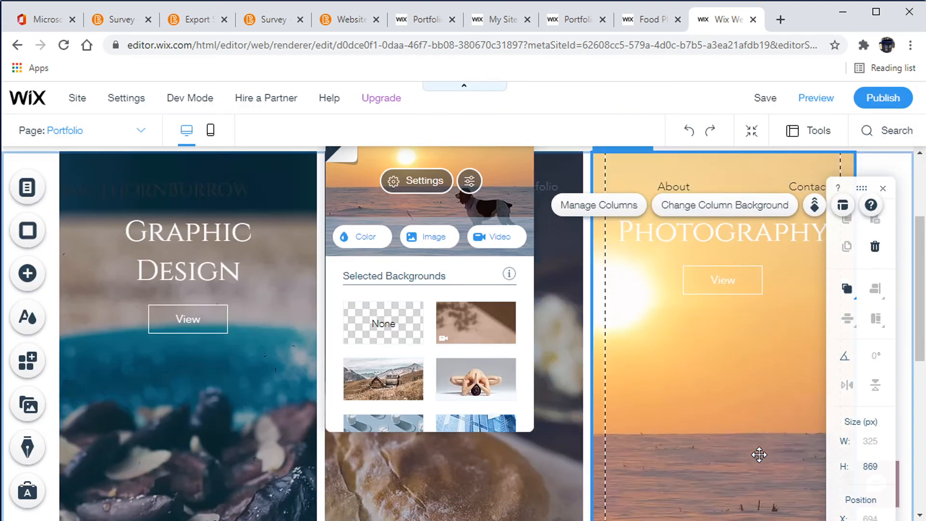
scroll(750, 376, "up", 4)
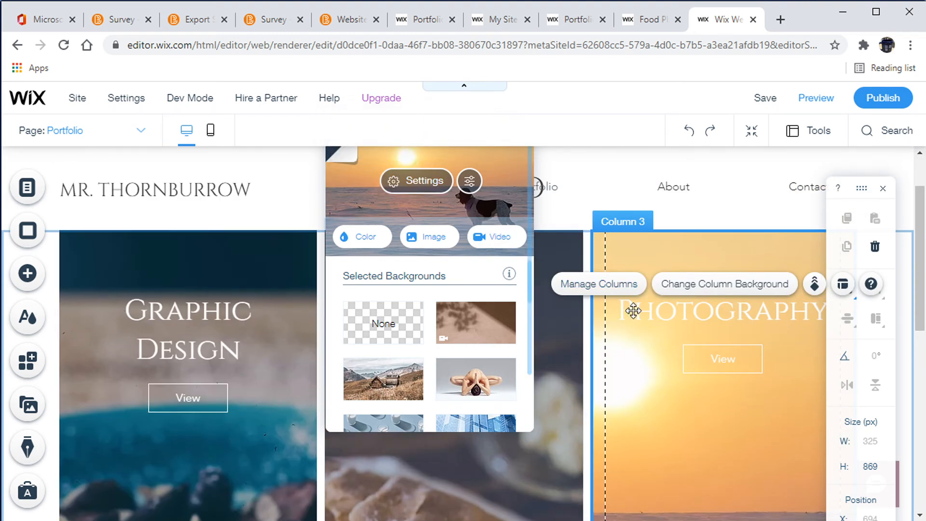
Step: Crop Copy of IMG_3350.jpg around the dog to about 1597 × 1686 px and save the edited image
left_click(432, 244)
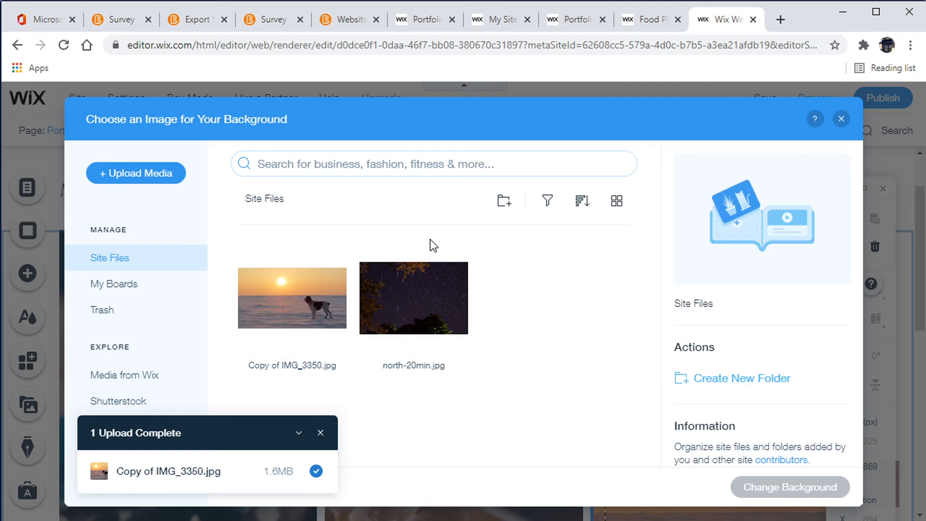
double_click(300, 303)
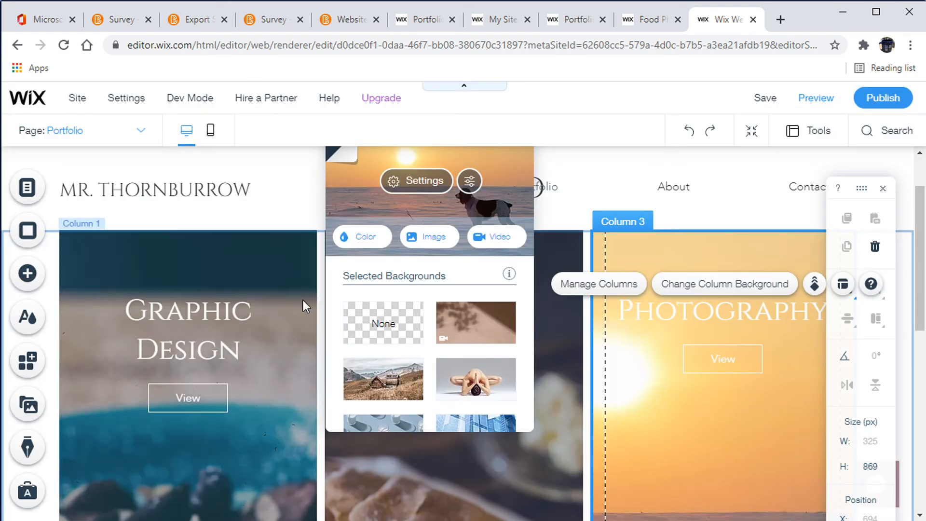
left_click(429, 243)
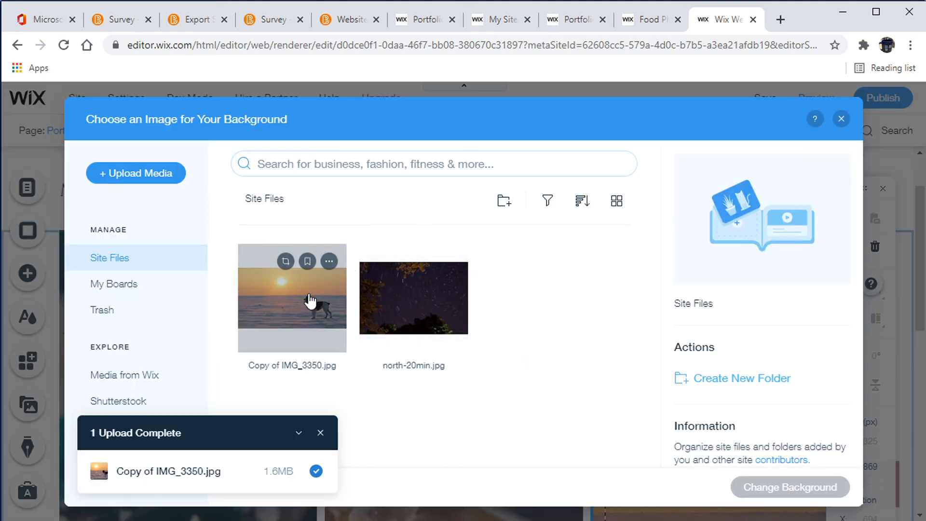
left_click(286, 261)
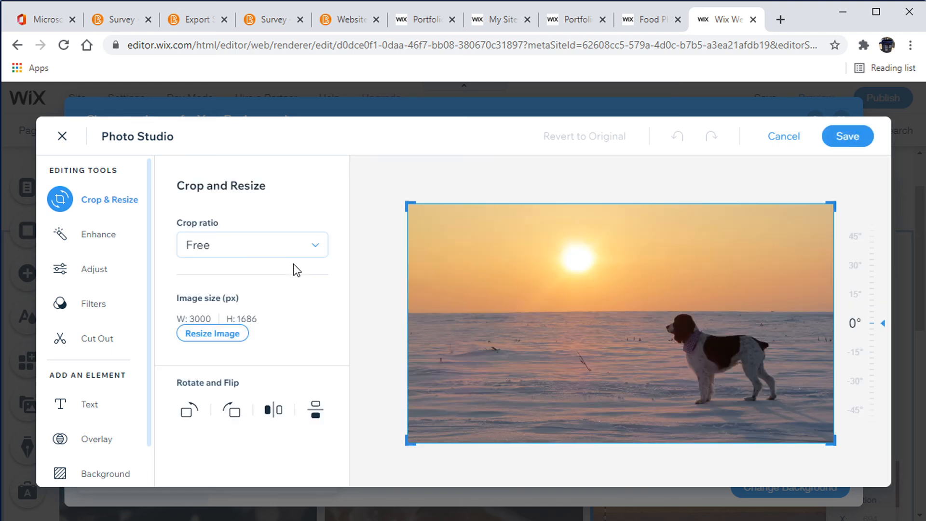
left_click_drag(409, 439, 605, 440)
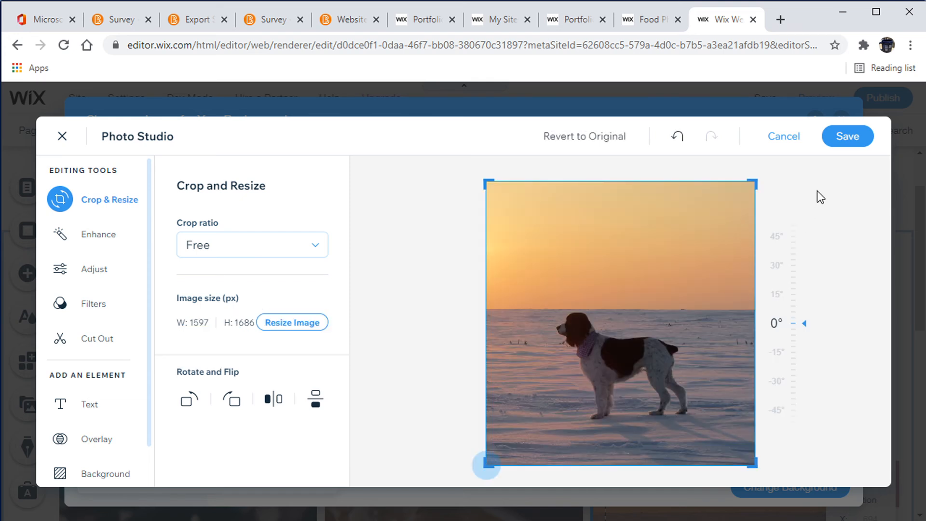
left_click(853, 139)
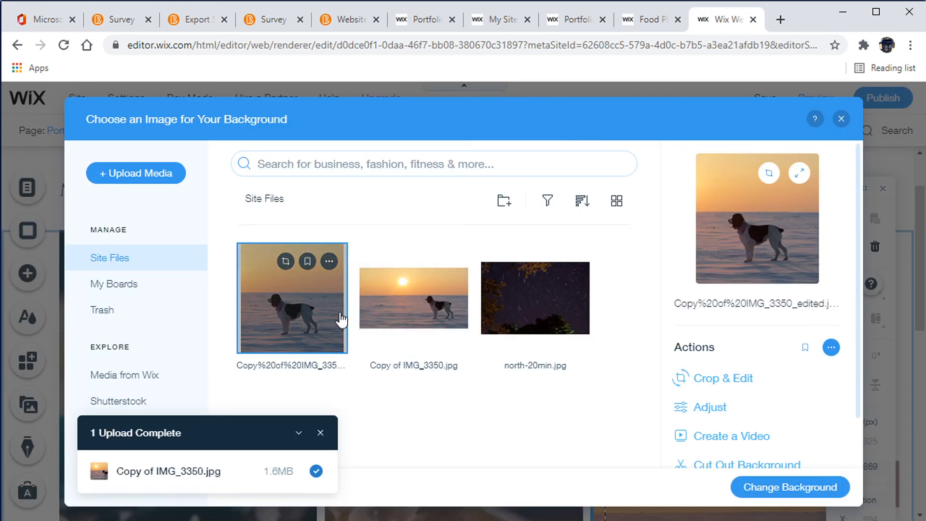
Step: Apply the cropped dog image as the Photography column's background and check it along the full column height
left_click(786, 493)
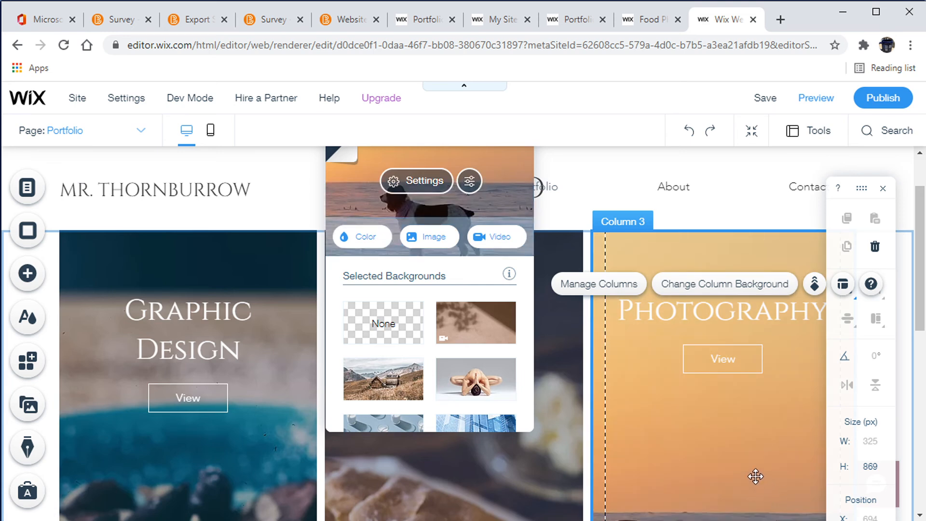
scroll(693, 436, "down", 5)
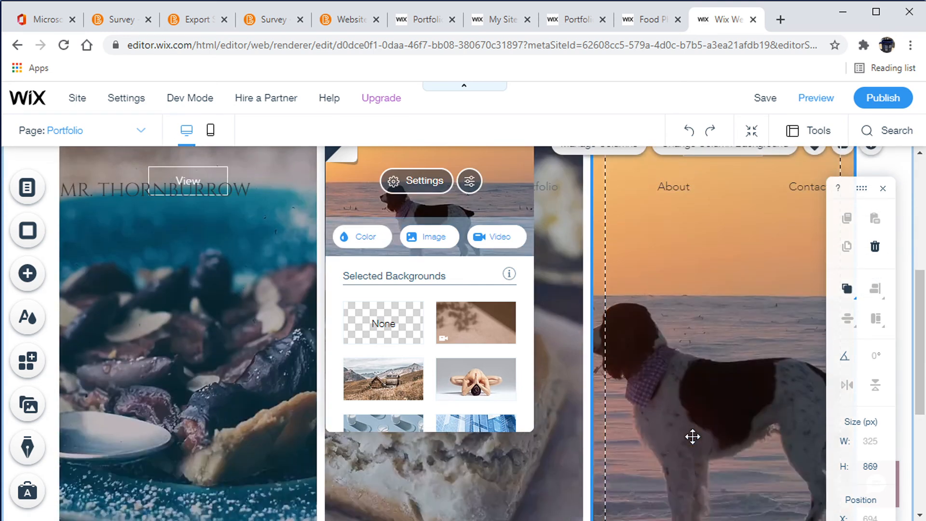
scroll(693, 436, "up", 3)
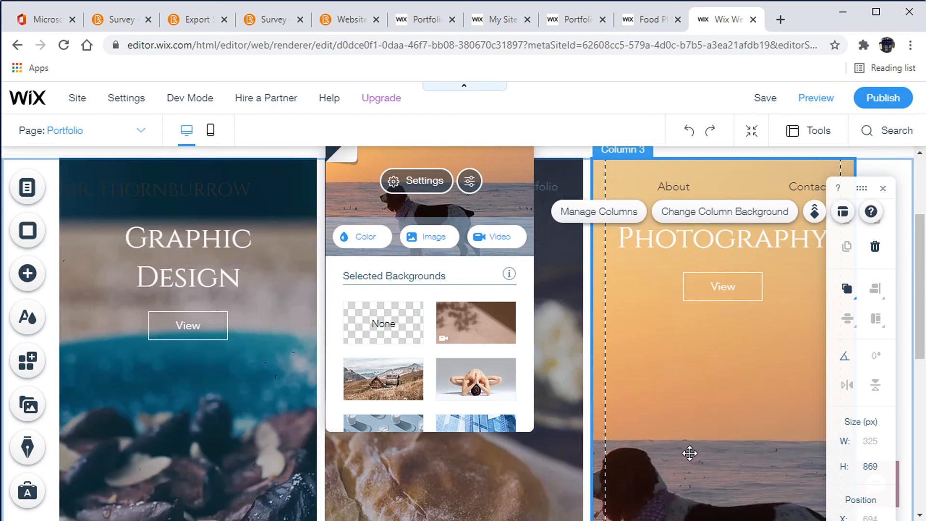
scroll(690, 451, "down", 2)
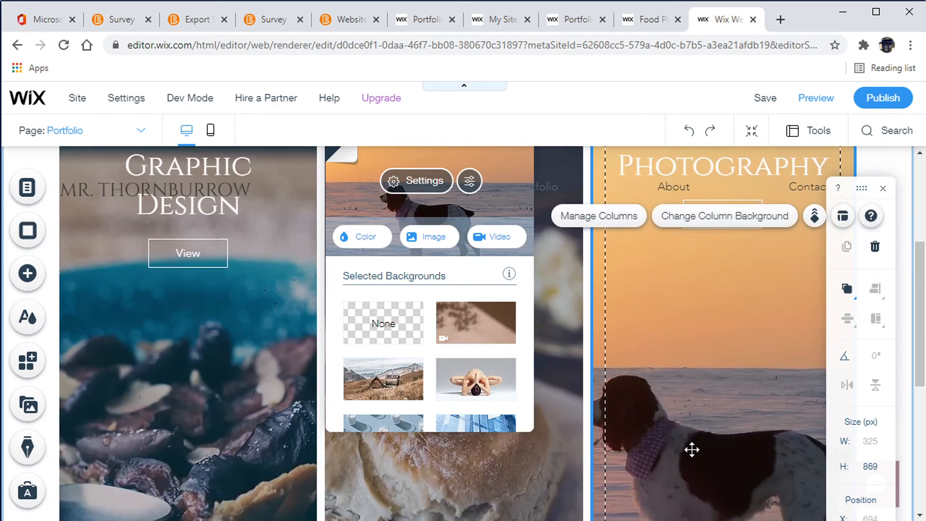
scroll(692, 449, "down", 5)
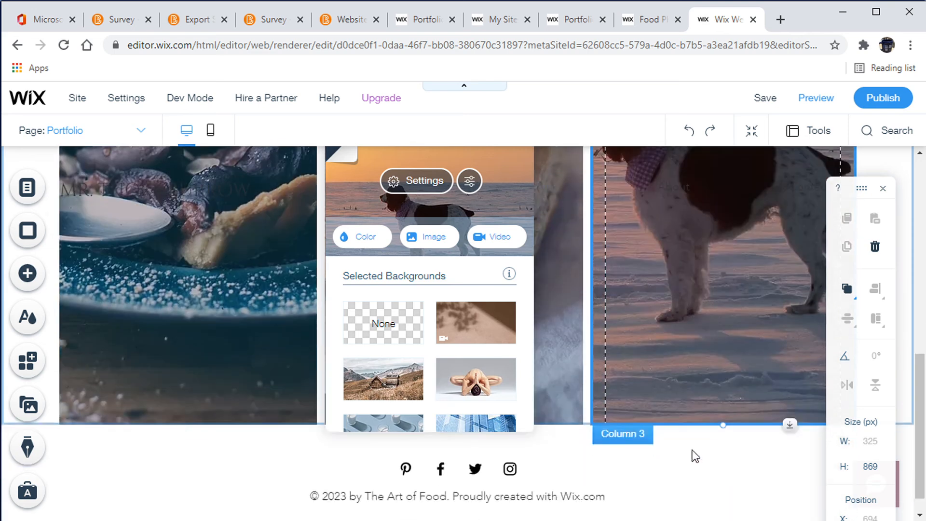
scroll(695, 453, "up", 5)
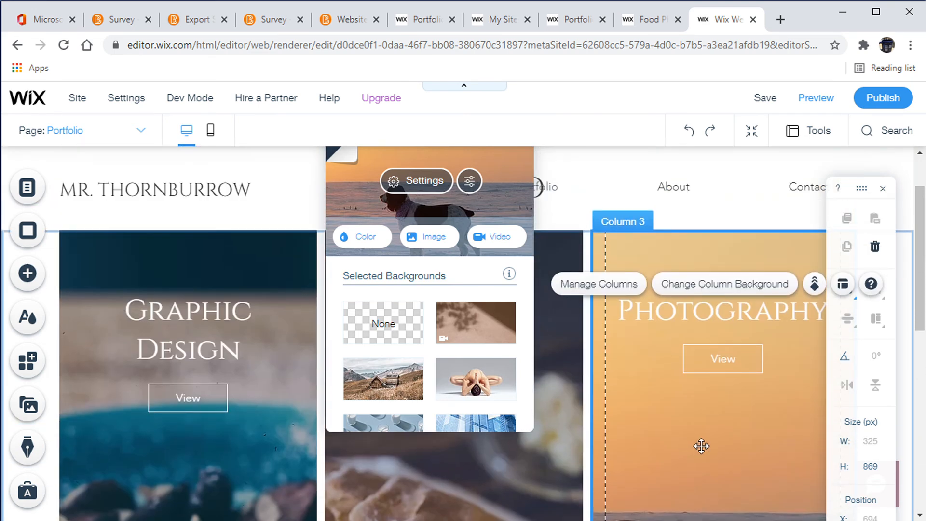
Step: Change the text color of the "Photography" column title to black and close the text settings
left_click(674, 310)
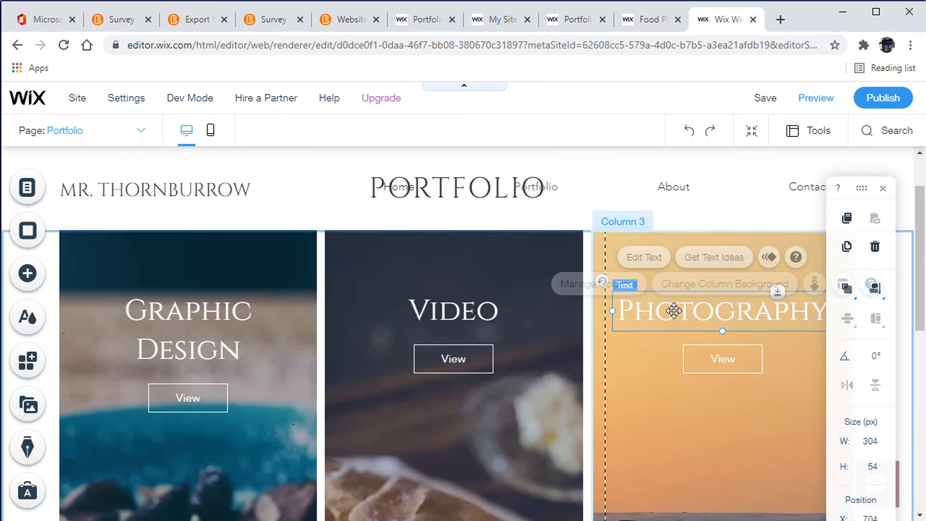
double_click(674, 310)
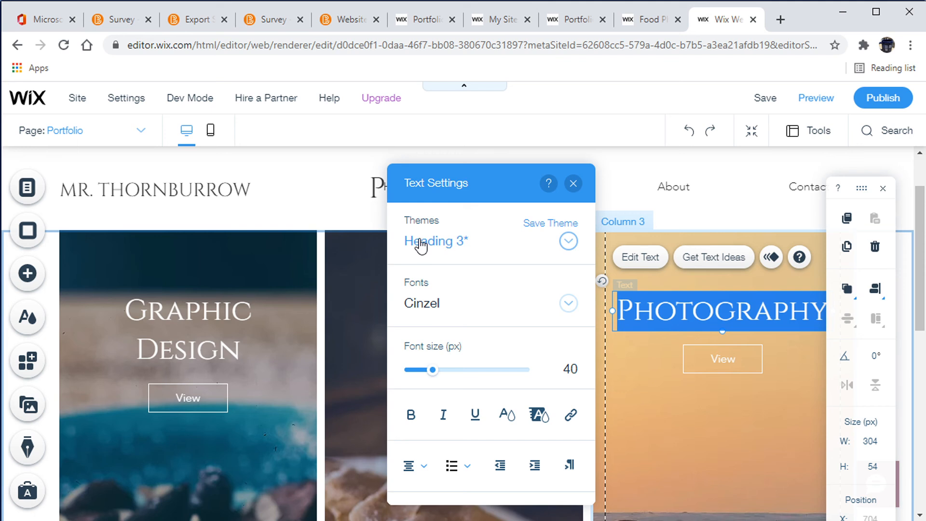
left_click(506, 415)
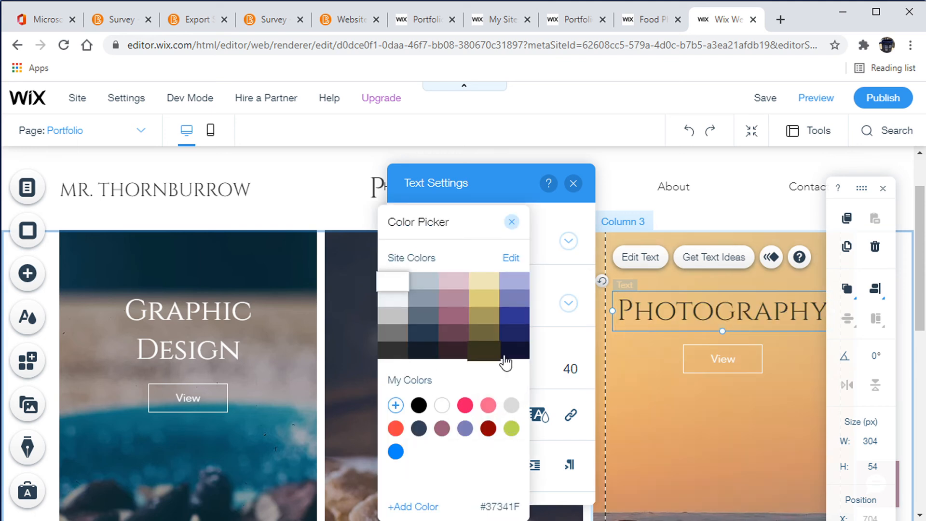
left_click(419, 407)
left_click(512, 222)
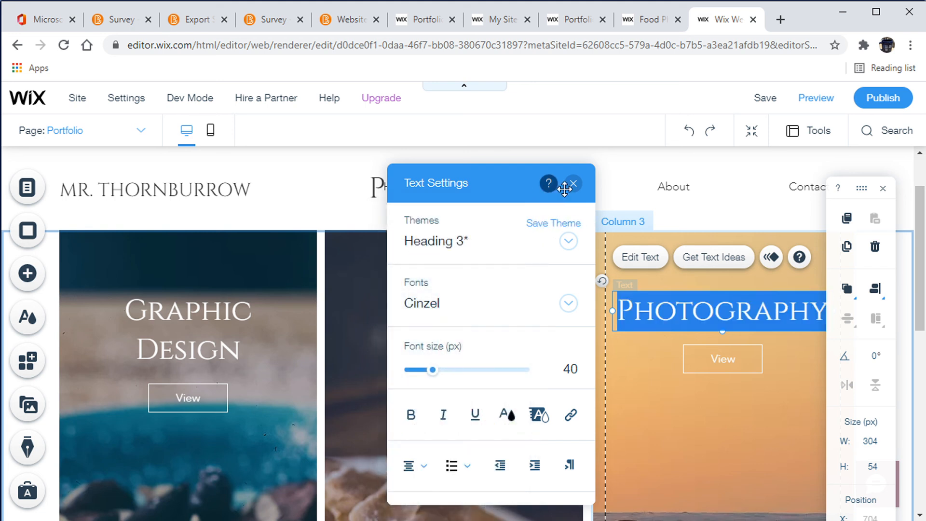
left_click(574, 184)
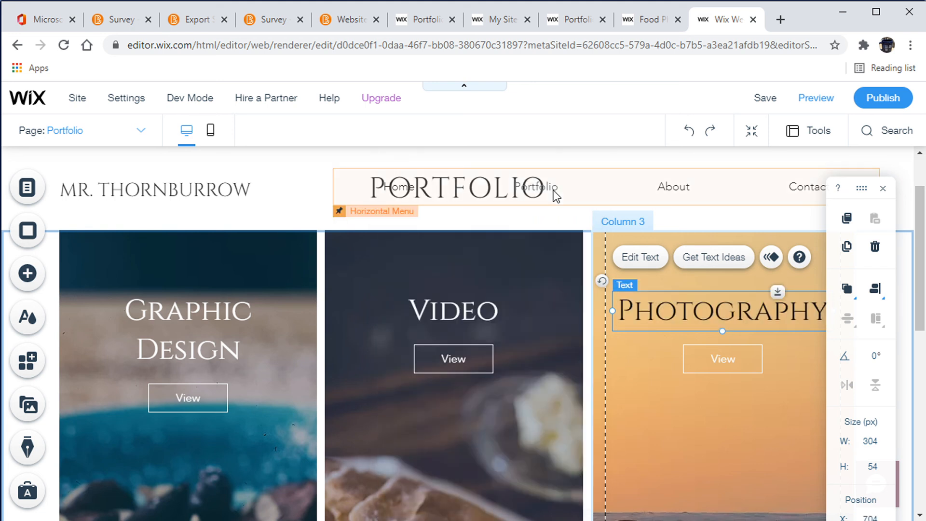
Step: Preview the Portfolio page and check the Photography column's title and background image
left_click(815, 99)
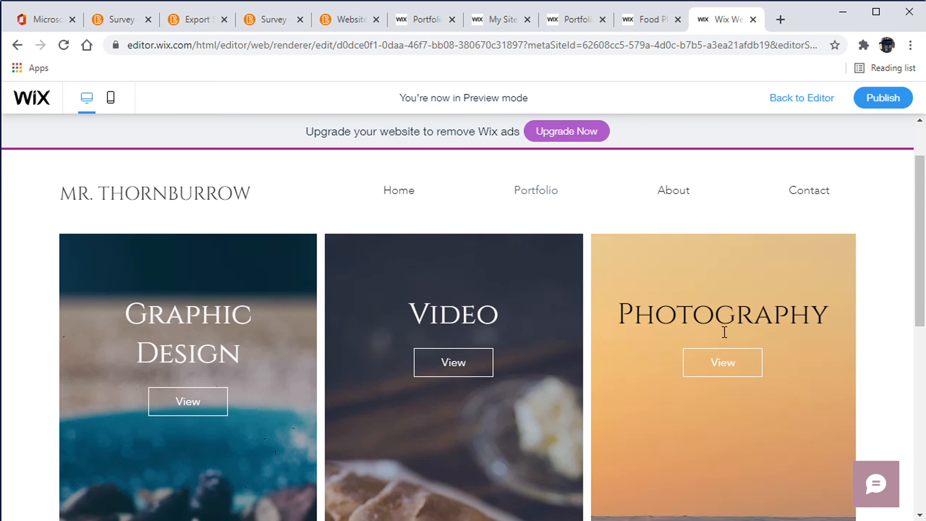
scroll(682, 354, "down", 3)
scroll(682, 355, "up", 5)
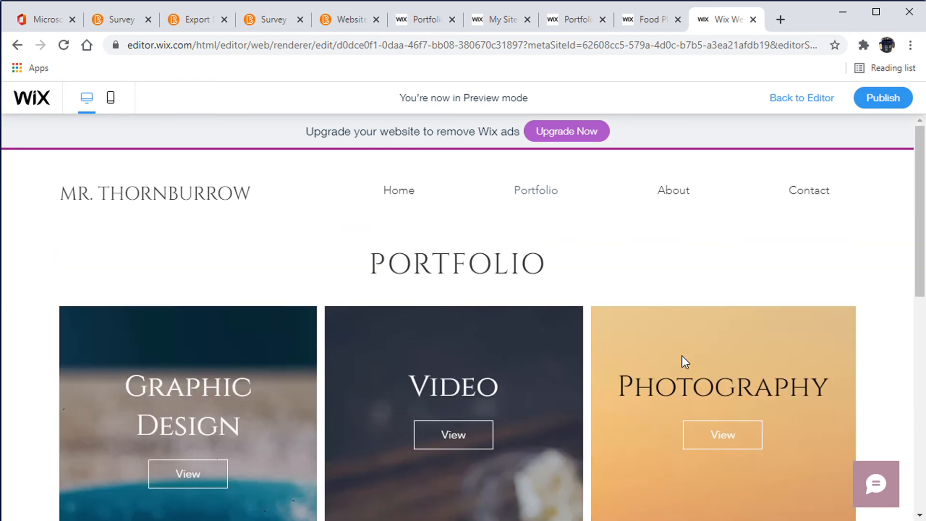
scroll(675, 376, "down", 4)
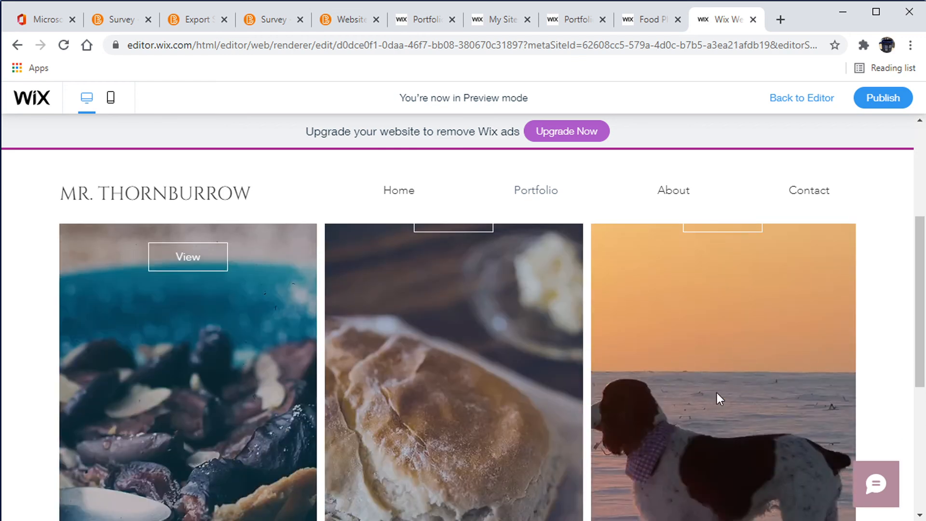
scroll(675, 392, "up", 3)
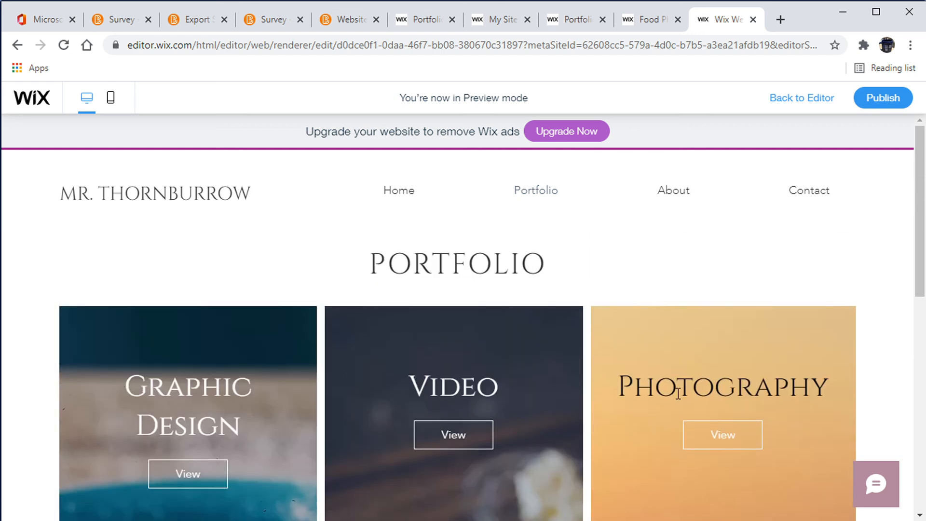